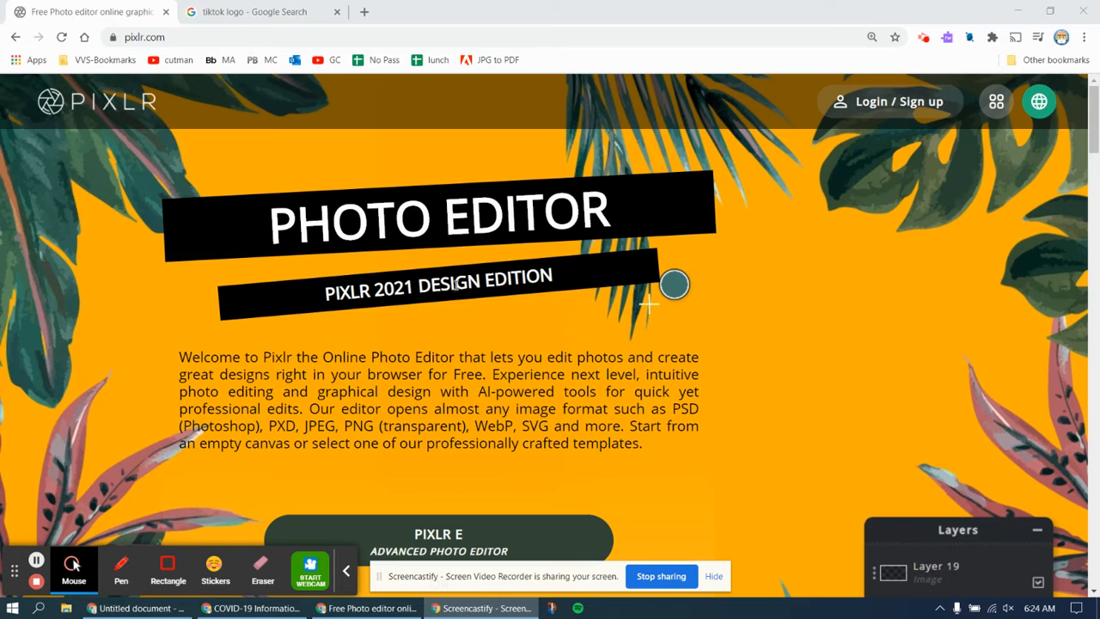
- Scroll down pixlr.com and launch the PIXLR E Advanced Photo Editor
scroll(551, 266, "down", 2)
scroll(551, 266, "down", 3)
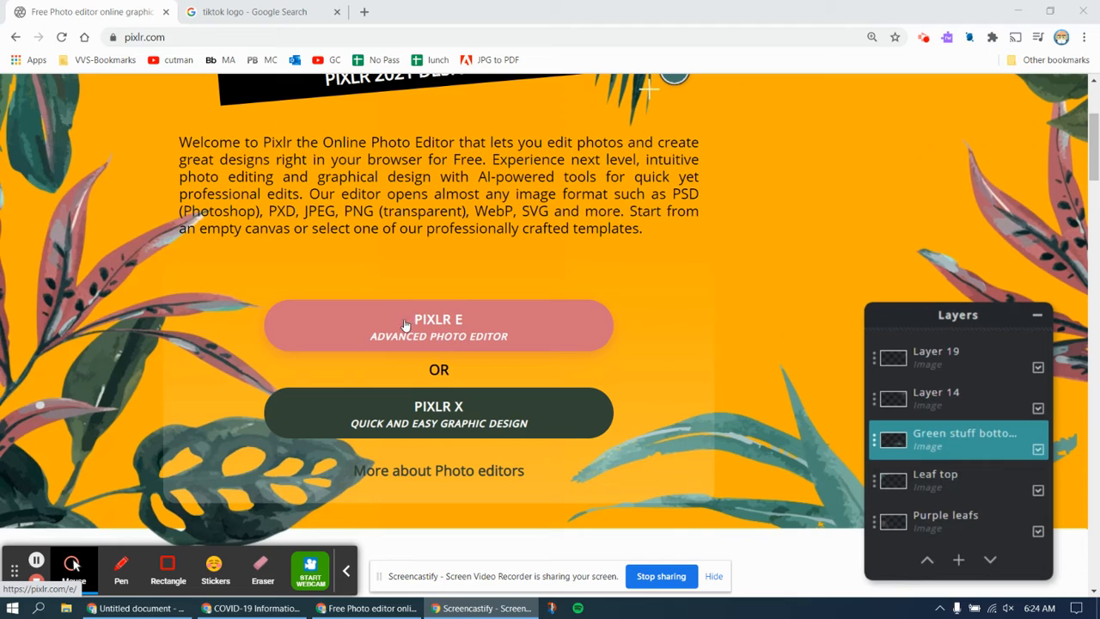
left_click(437, 326)
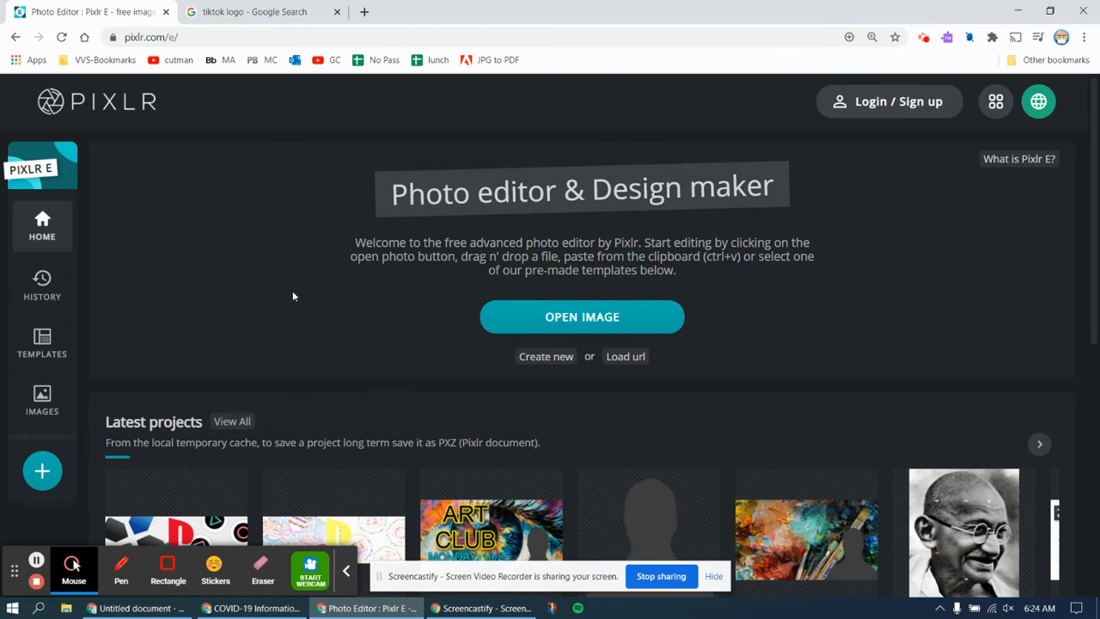
- Choose 'Create new' under OPEN IMAGE on the Pixlr E home page
scroll(246, 276, "down", 3)
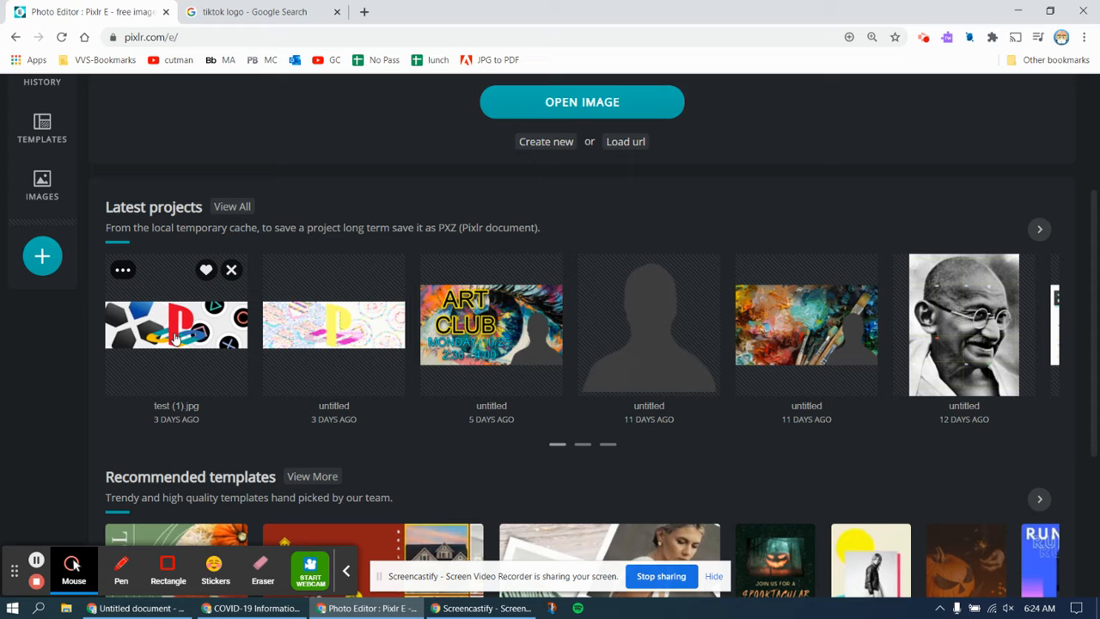
scroll(174, 338, "up", 3)
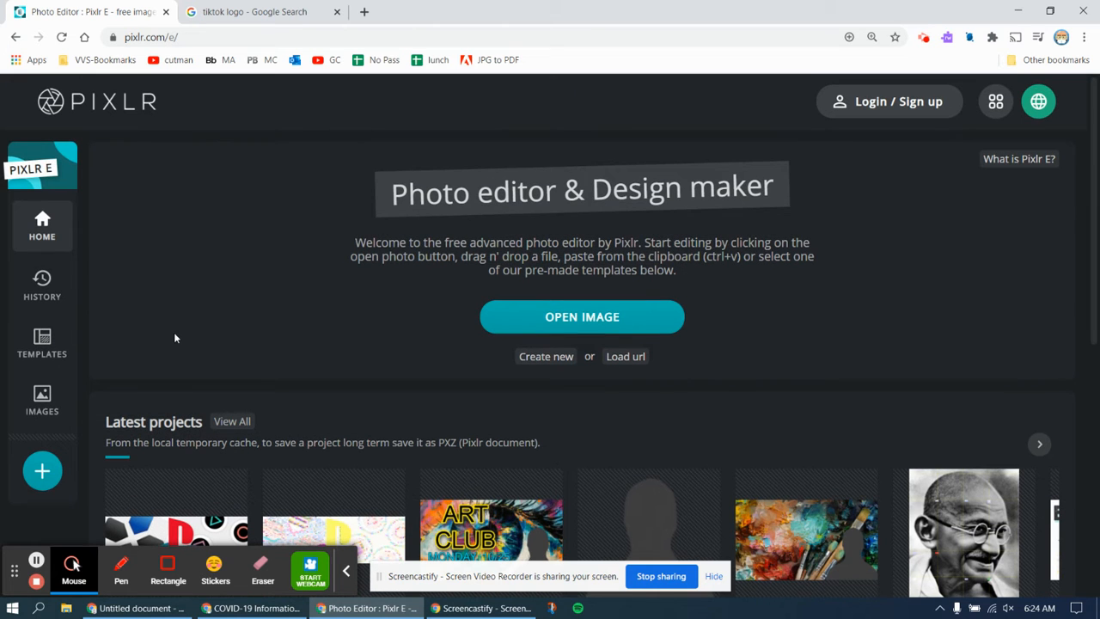
left_click(545, 357)
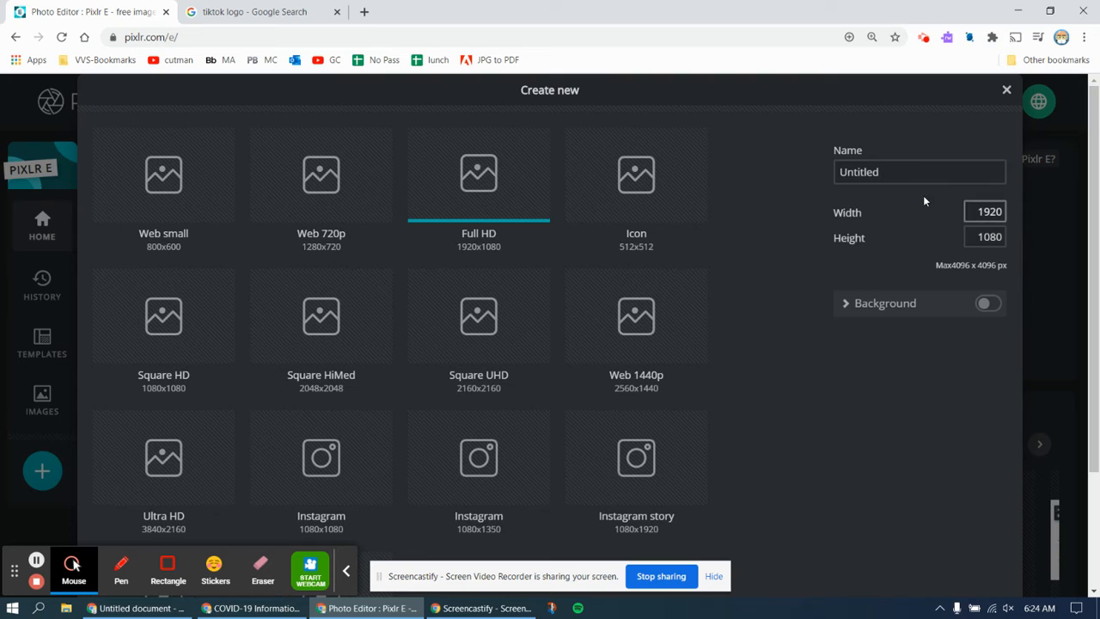
- Set width 1800 and height 600, enable the white background, and create the canvas
left_click_drag(974, 212, 1007, 209)
type("1800")
left_click_drag(980, 238, 1010, 238)
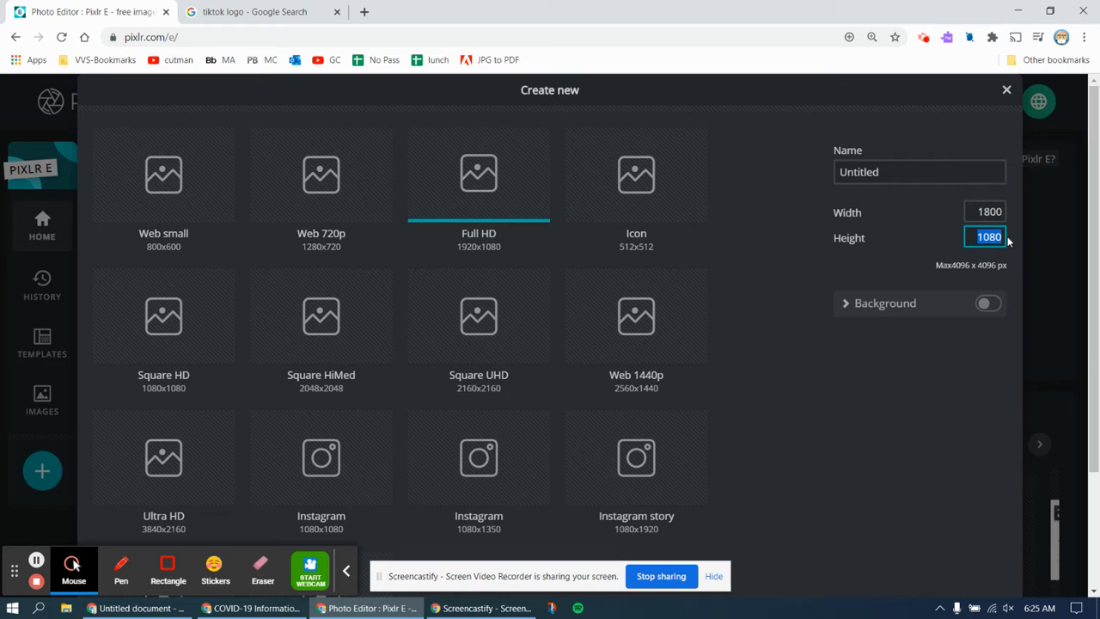
type("600")
left_click(989, 305)
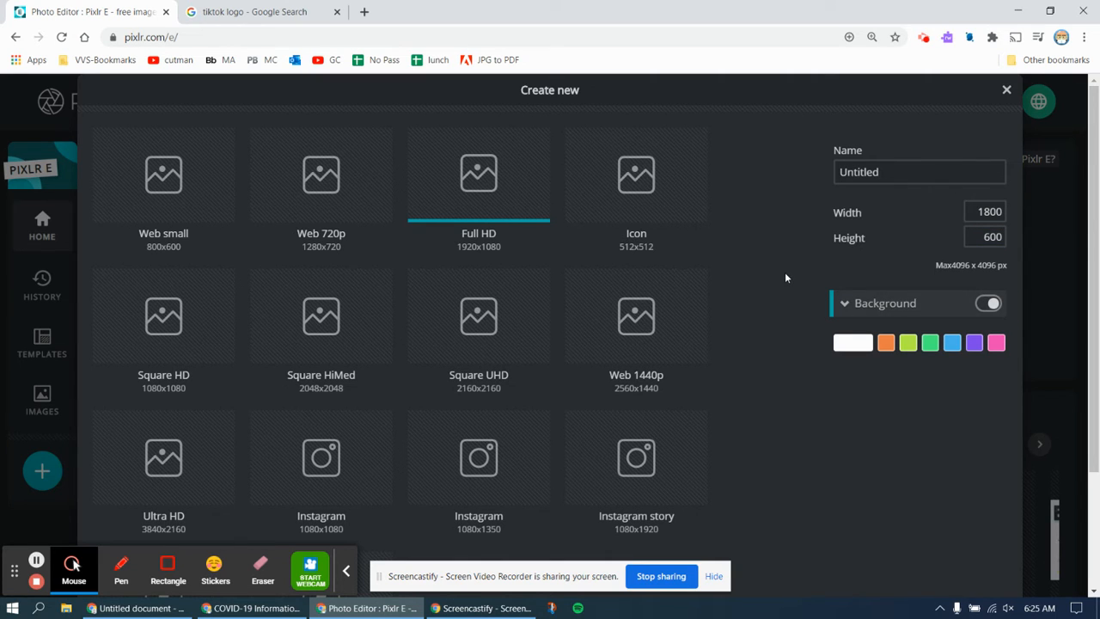
scroll(785, 275, "down", 3)
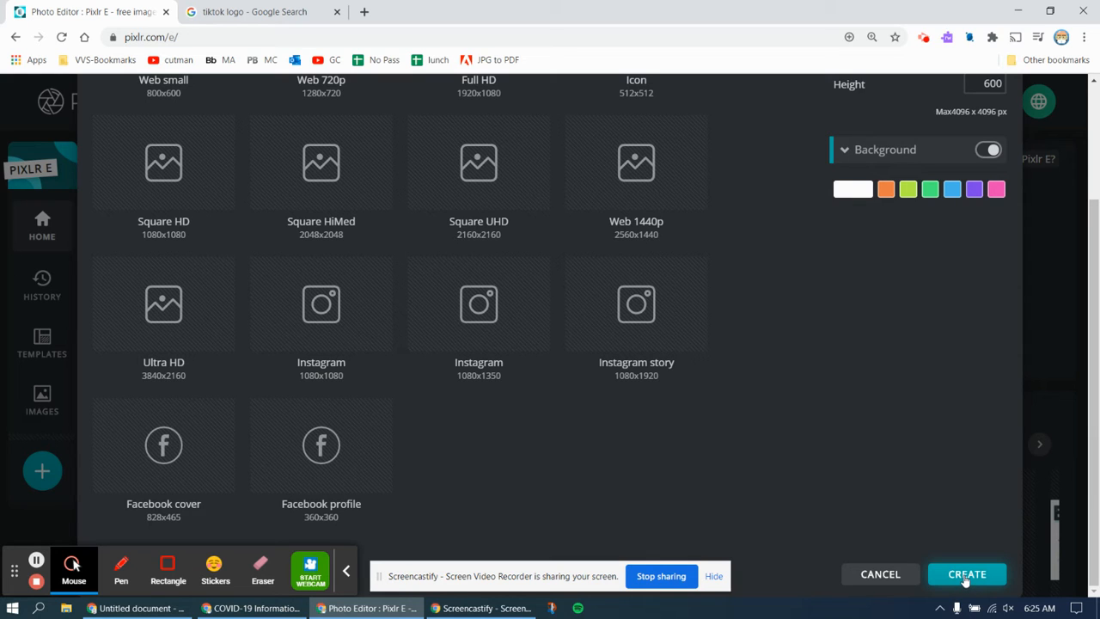
scroll(857, 465, "up", 3)
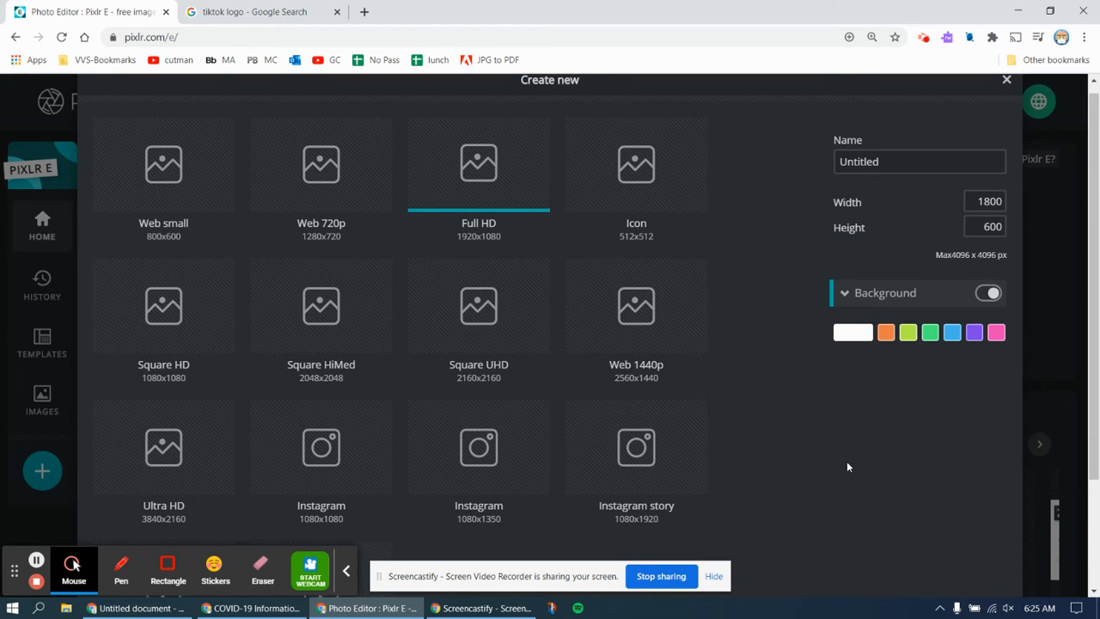
scroll(843, 458, "up", 1)
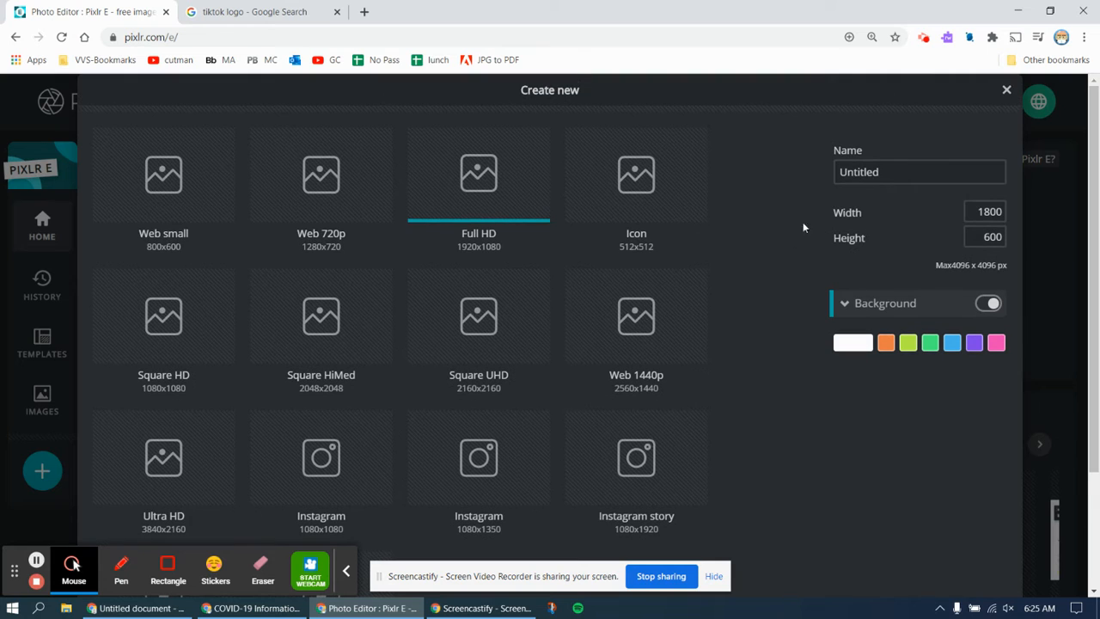
left_click(1001, 212)
left_click(994, 239)
scroll(769, 292, "down", 3)
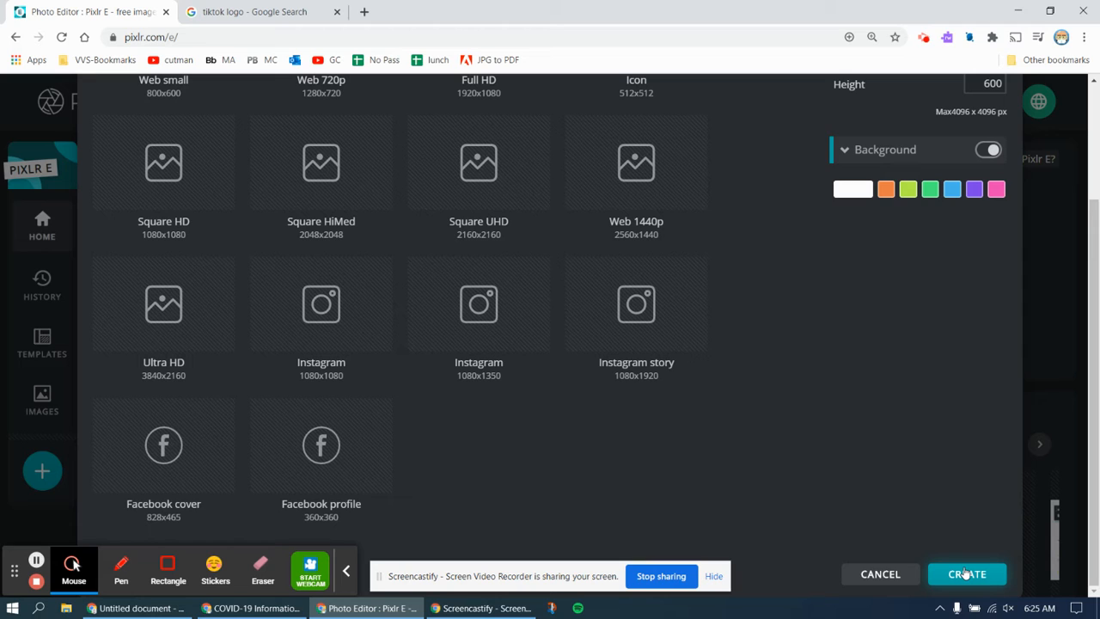
left_click(967, 575)
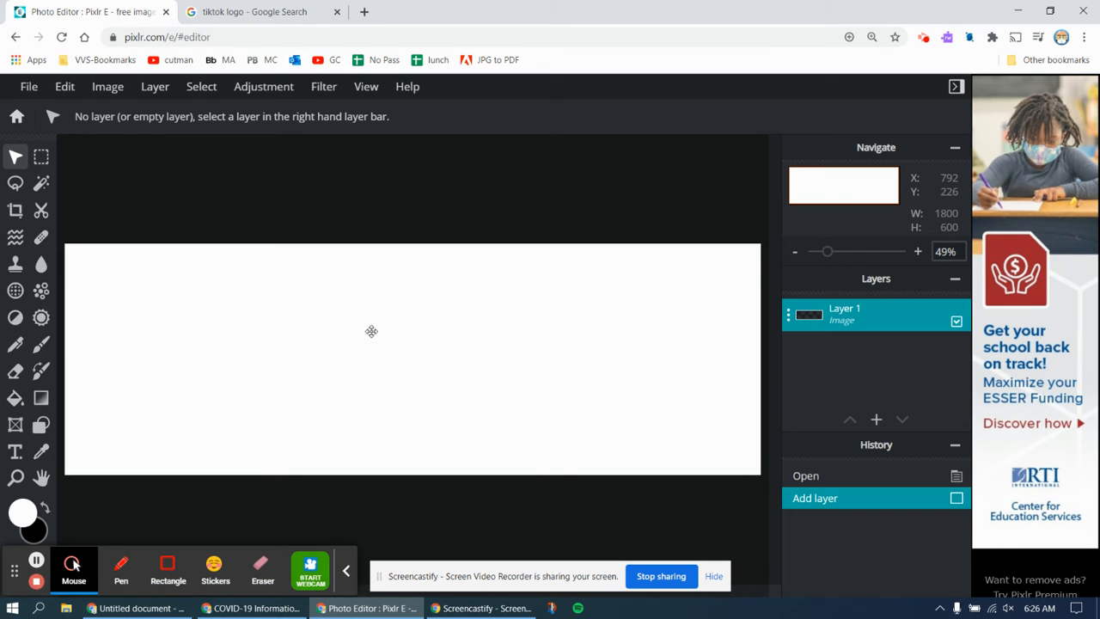
- Copy the 1000logos.net TikTok logo from Google Images and return to Pixlr E
left_click(256, 12)
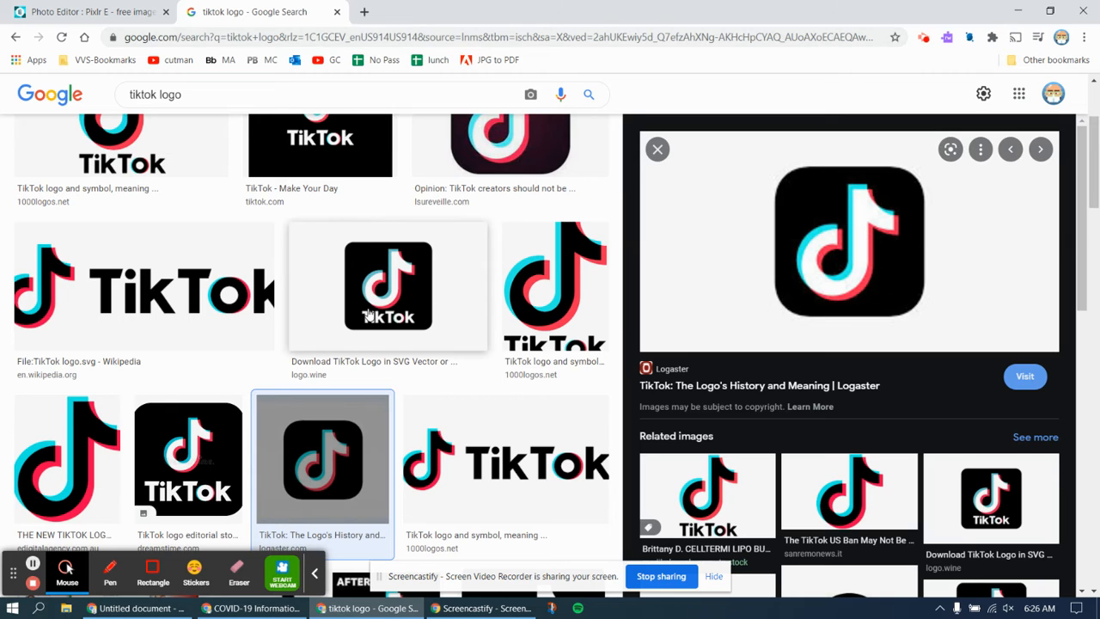
left_click(533, 311)
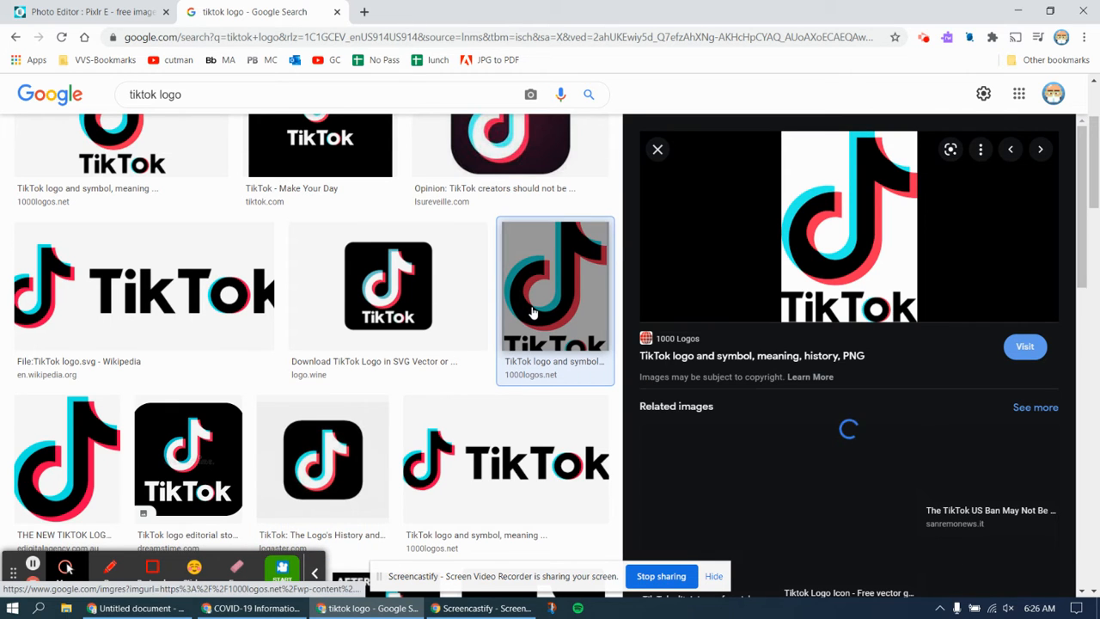
right_click(828, 234)
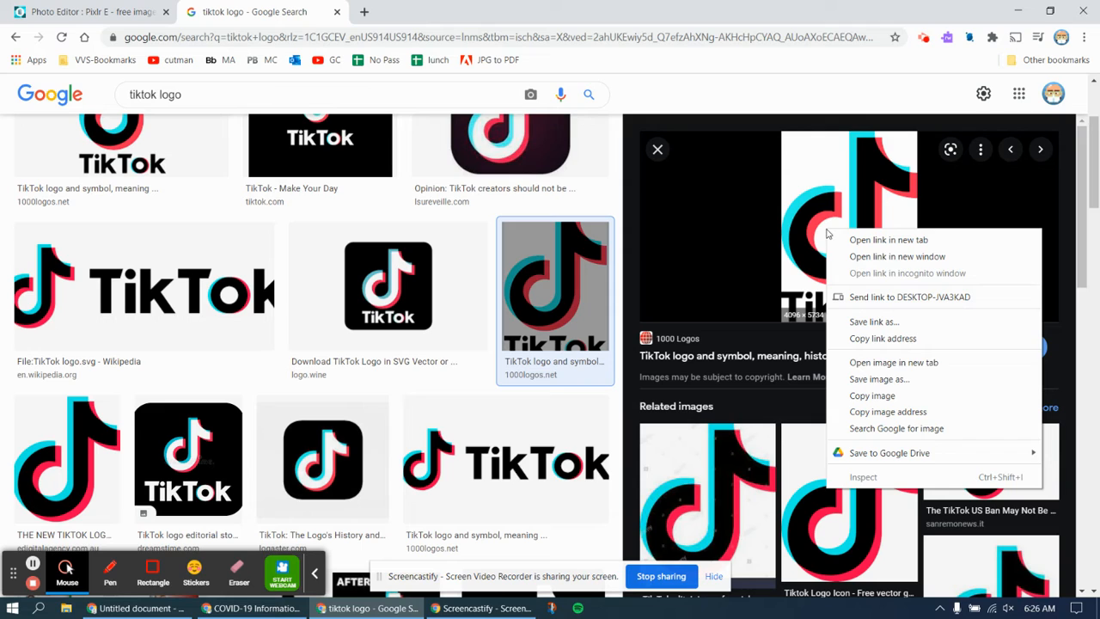
left_click(872, 397)
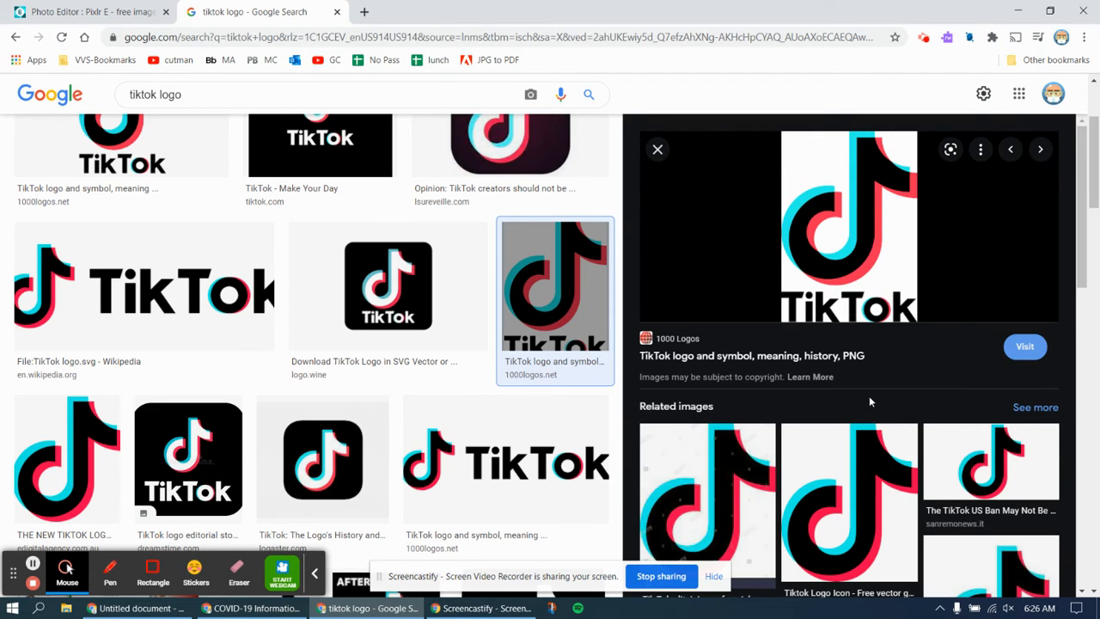
left_click(99, 10)
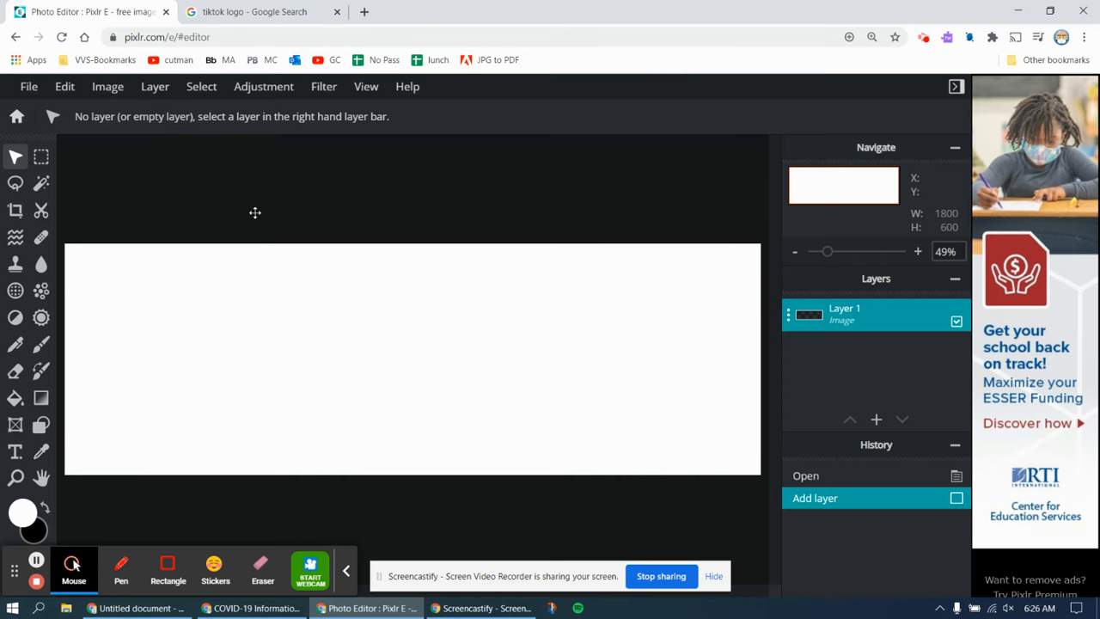
- Paste the TikTok logo as a new layer, resize it and move it left
left_click(61, 87)
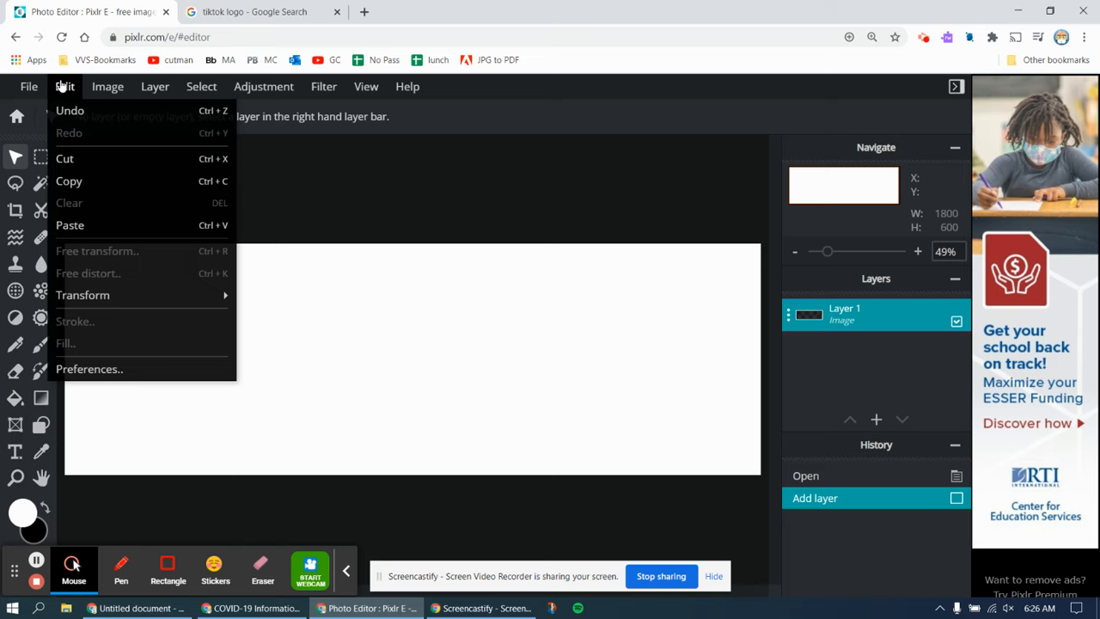
left_click(76, 226)
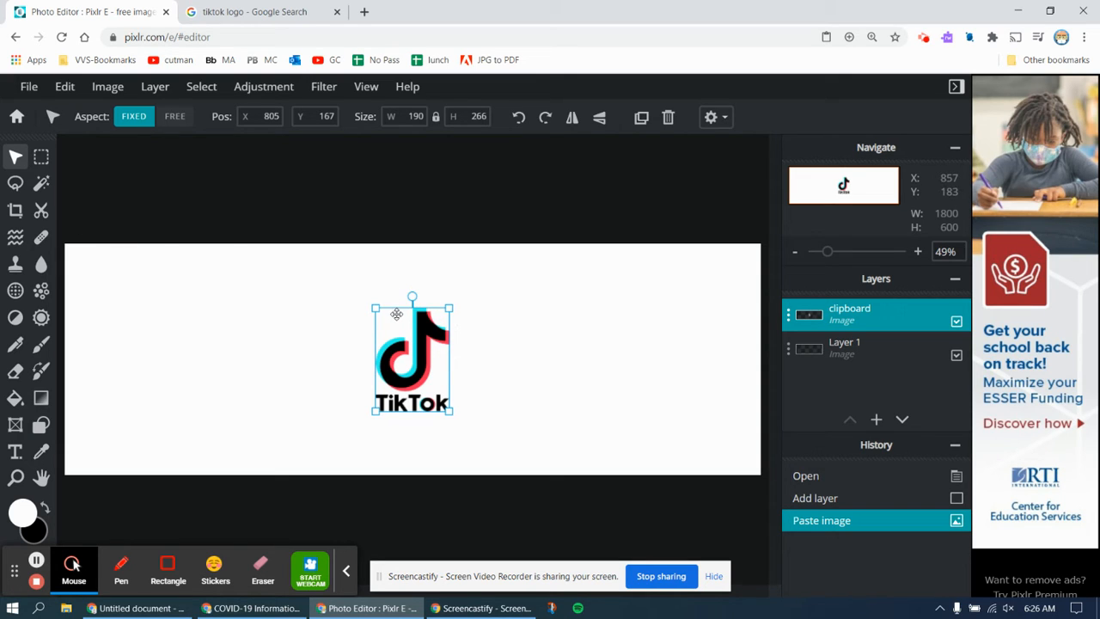
left_click_drag(451, 307, 398, 256)
left_click_drag(420, 347, 297, 359)
- Enlarge the TikTok logo to 397×557 and raise it to the banner's top
left_click_drag(392, 419, 434, 442)
left_click_drag(353, 403, 334, 379)
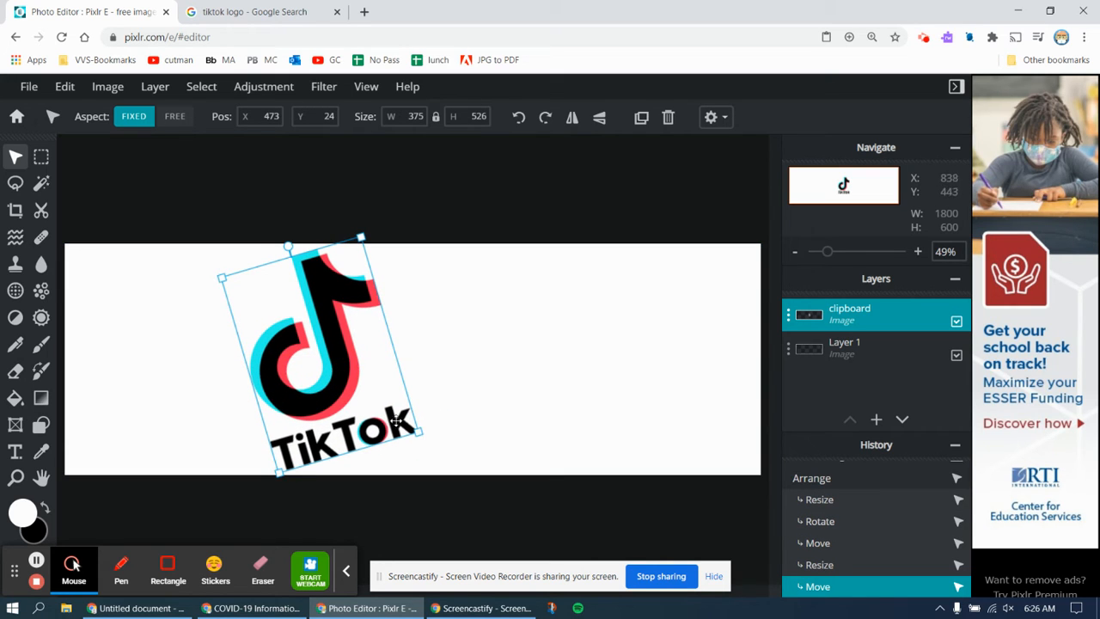
left_click_drag(418, 431, 433, 440)
left_click_drag(349, 388, 358, 379)
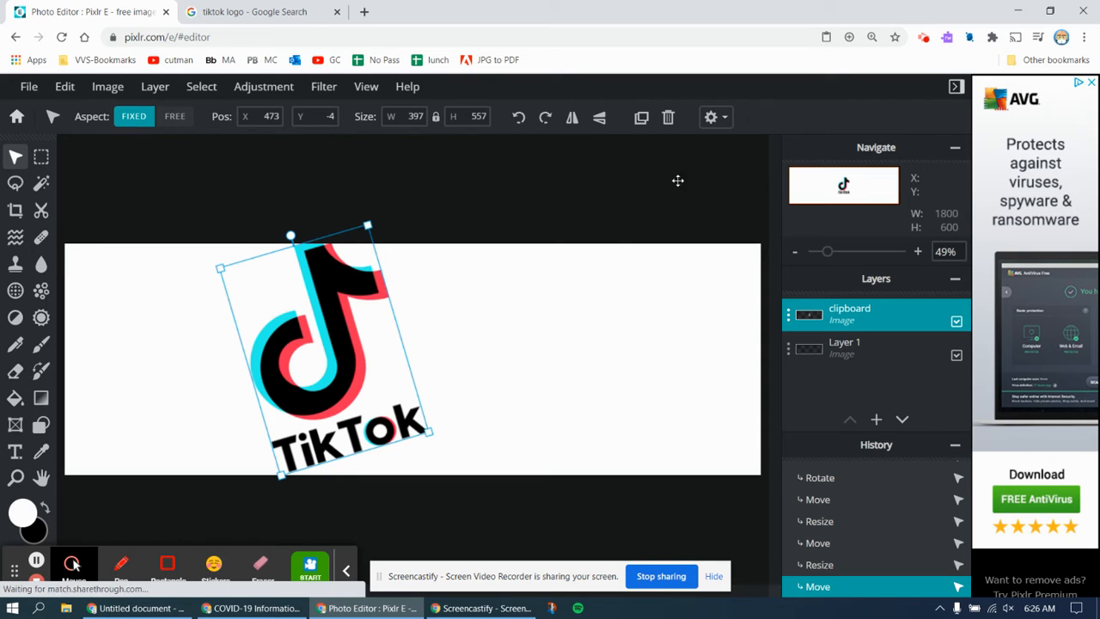
- Nudge the TikTok logo left to position 404, 6, then return to the 'tiktok logo' search
left_click(727, 120)
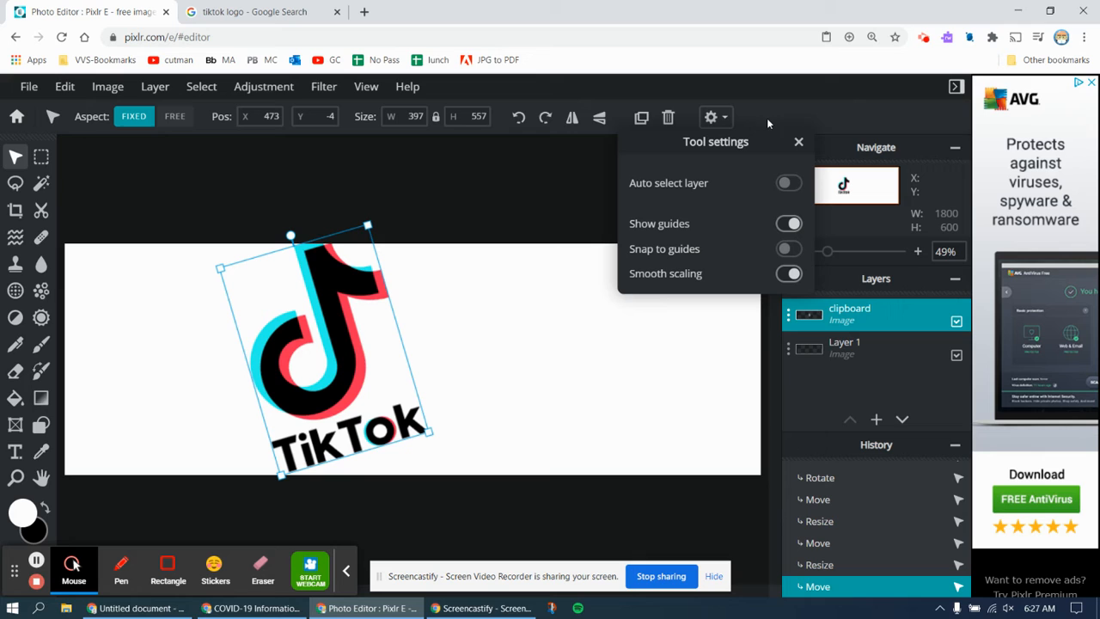
left_click(798, 143)
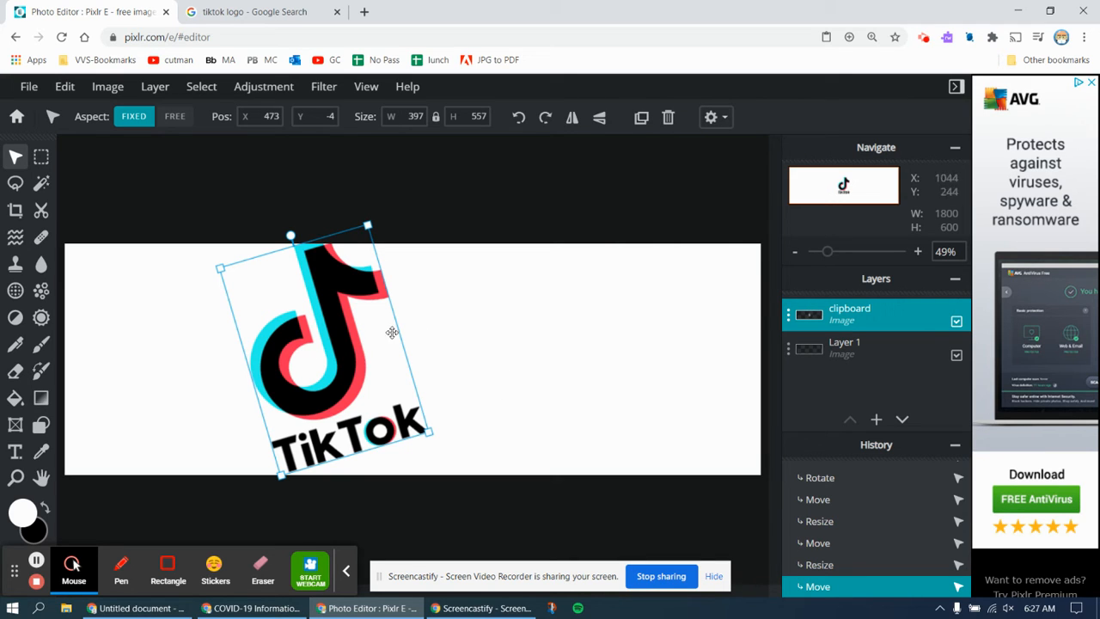
left_click_drag(343, 342, 317, 346)
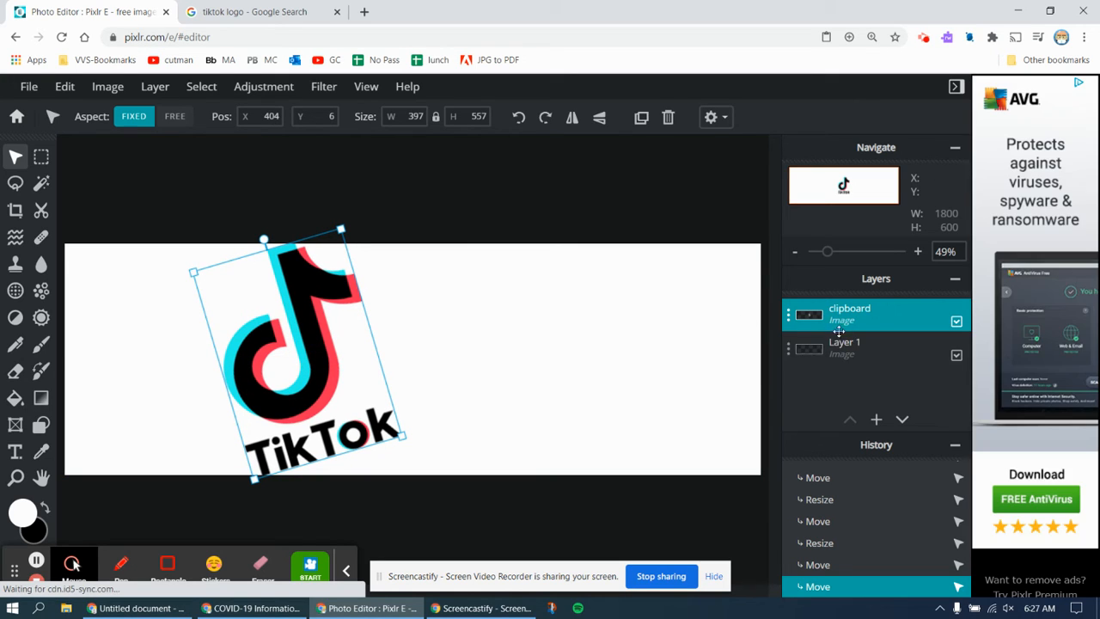
left_click(265, 12)
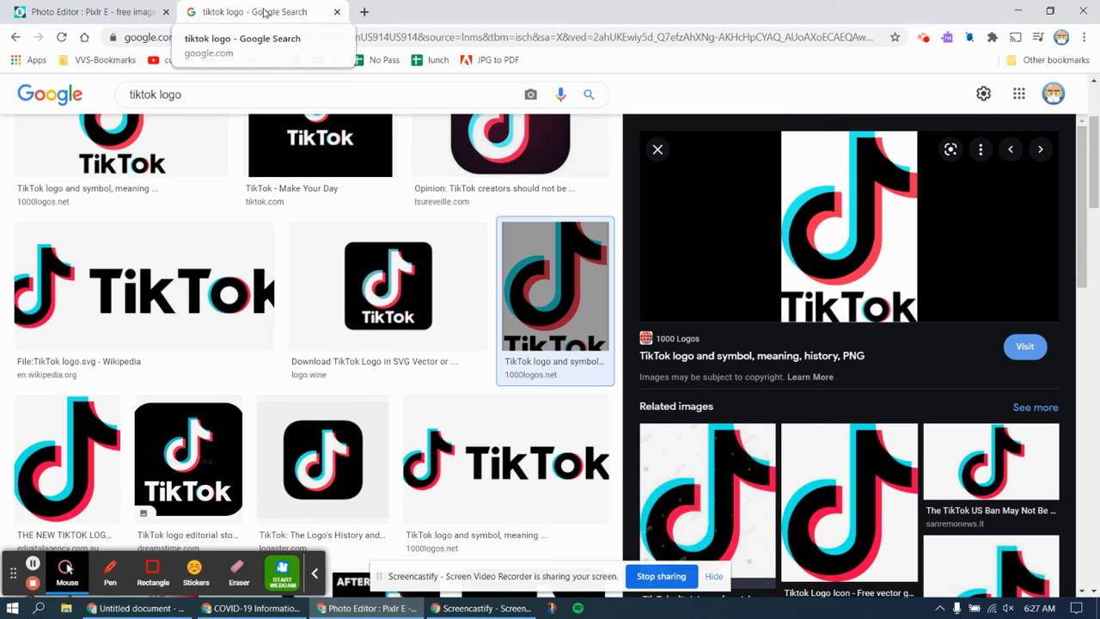
double_click(154, 95)
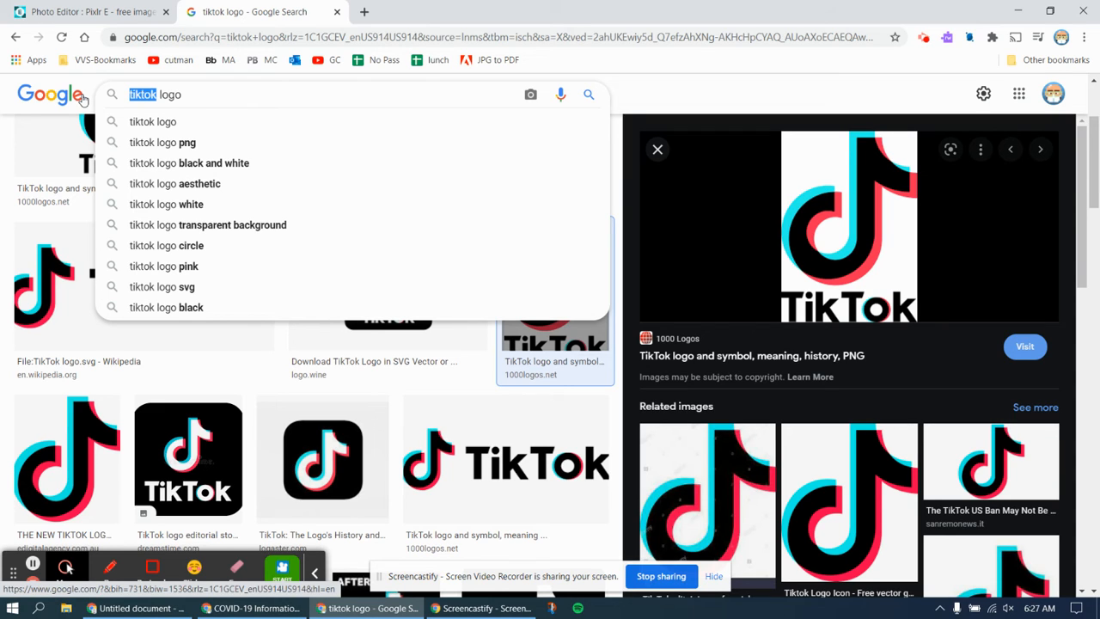
- Search Google Images for 'instagram logo' and copy The New York Times Instagram logo
type("instagra")
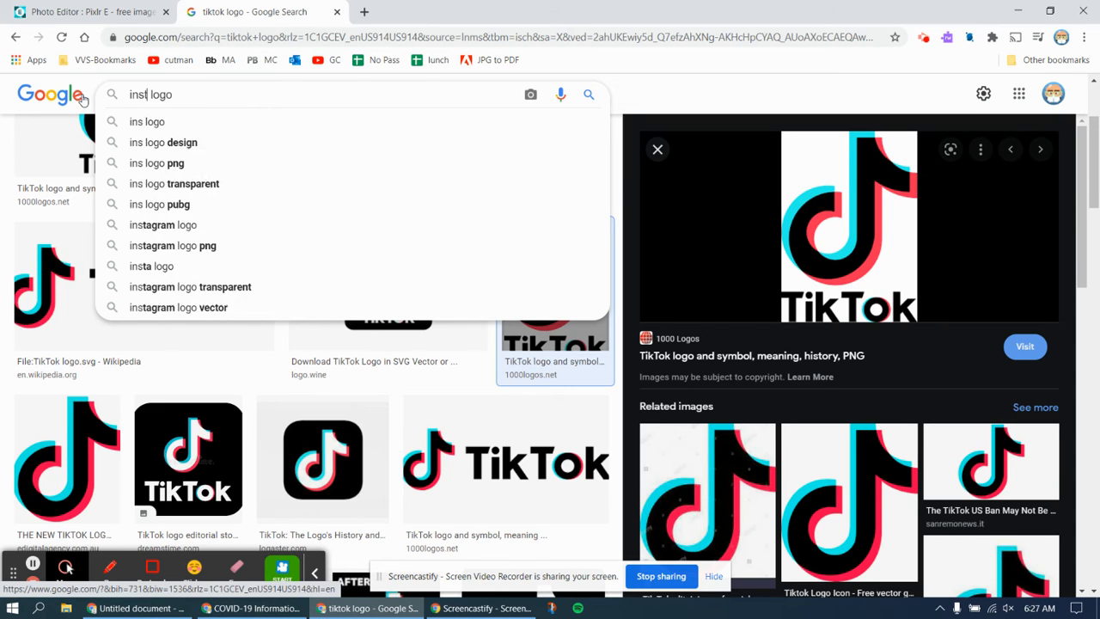
type("m")
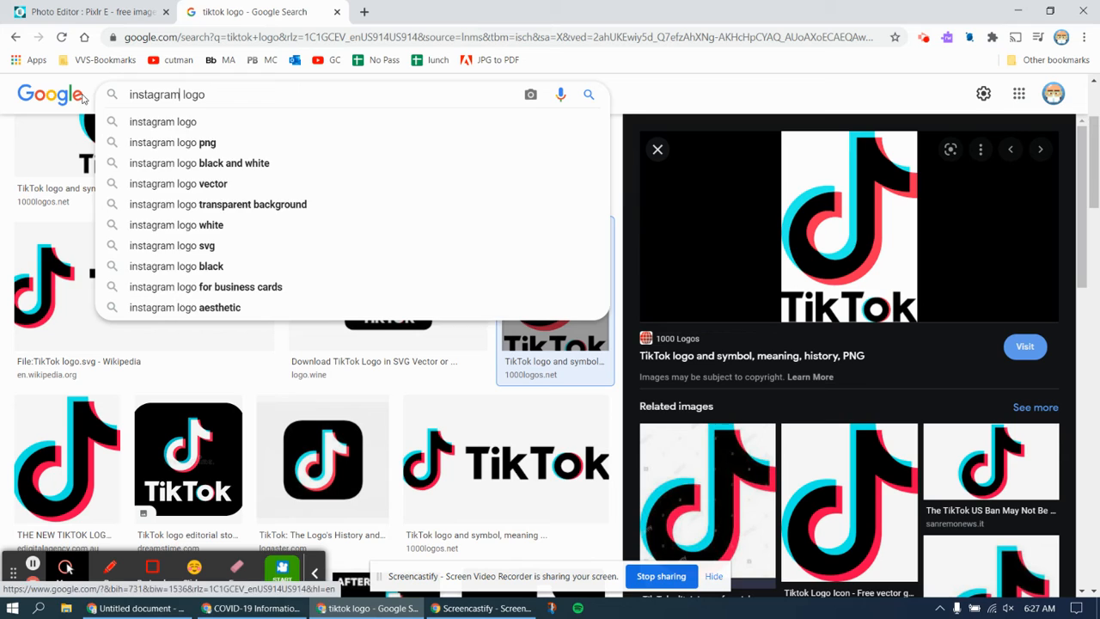
key("Return")
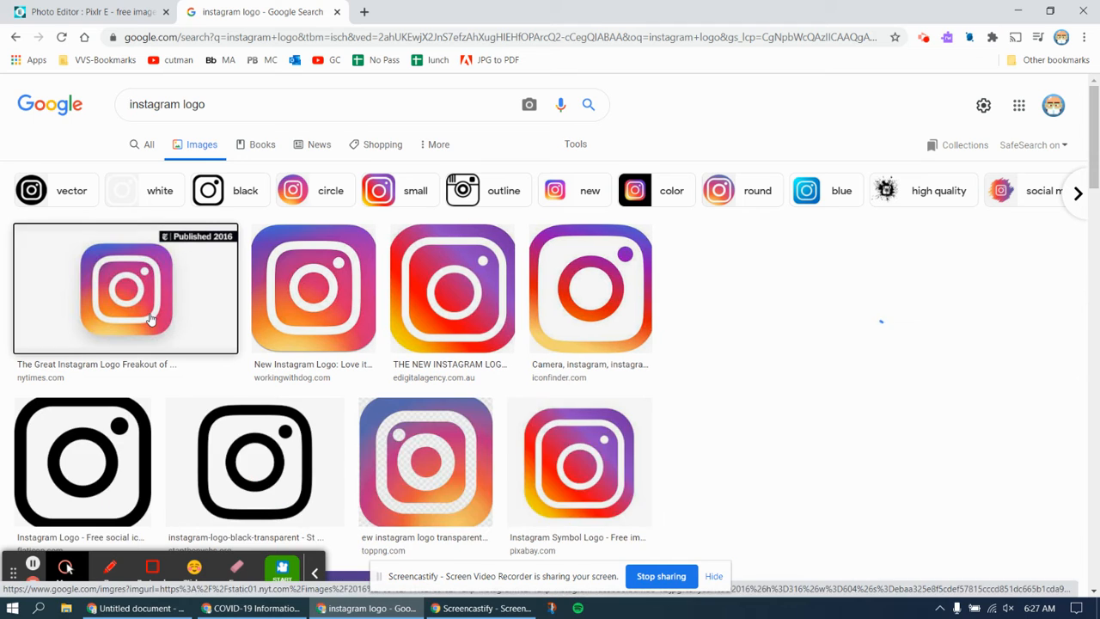
left_click(150, 320)
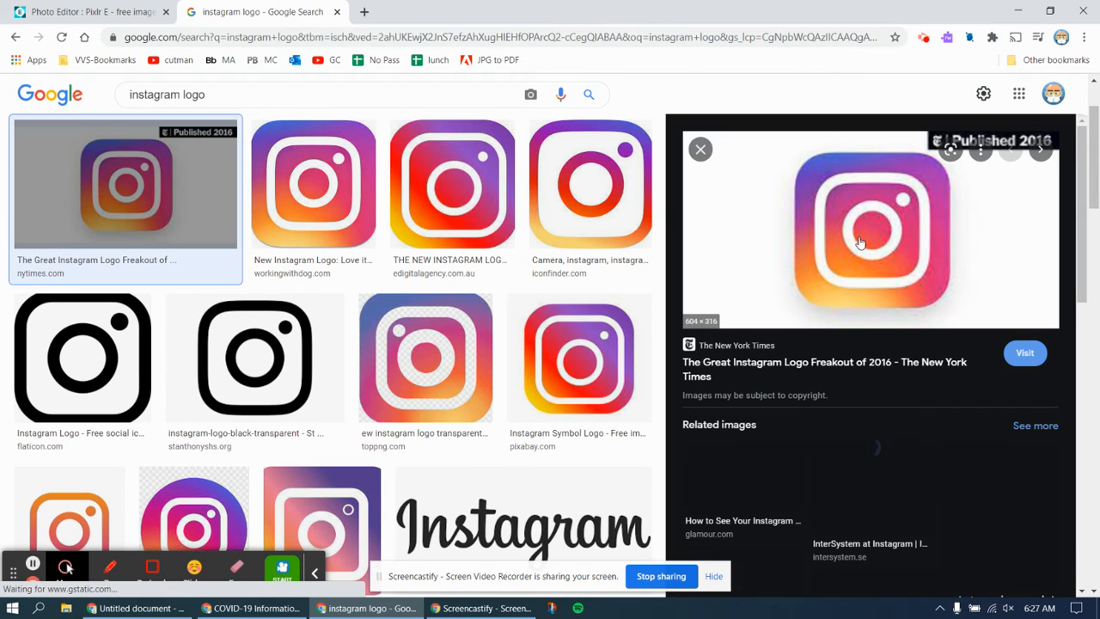
right_click(860, 242)
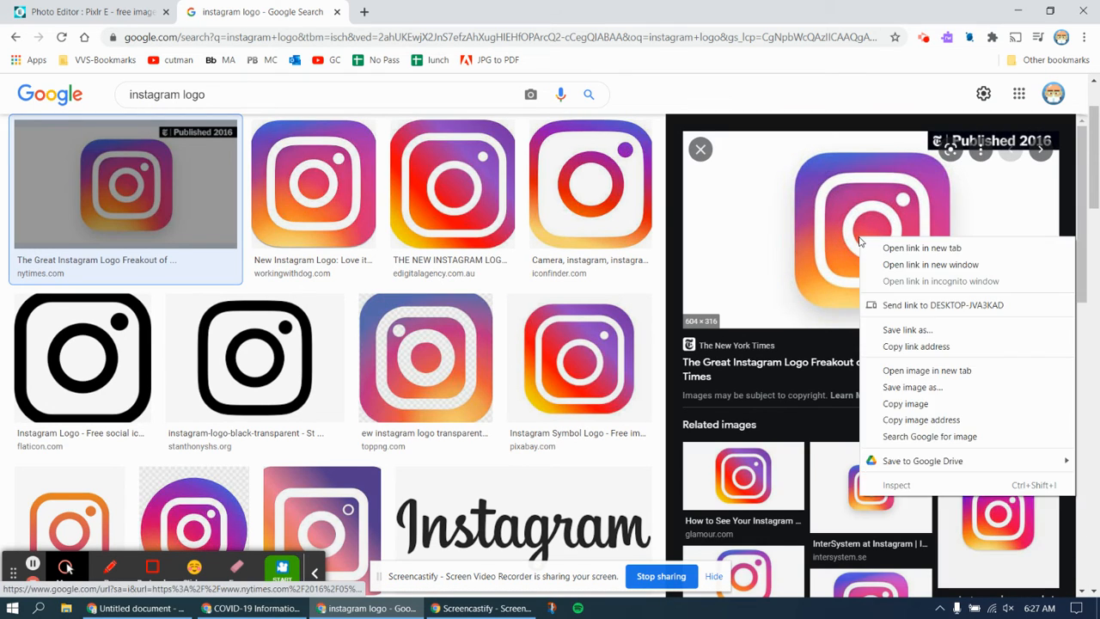
left_click(897, 403)
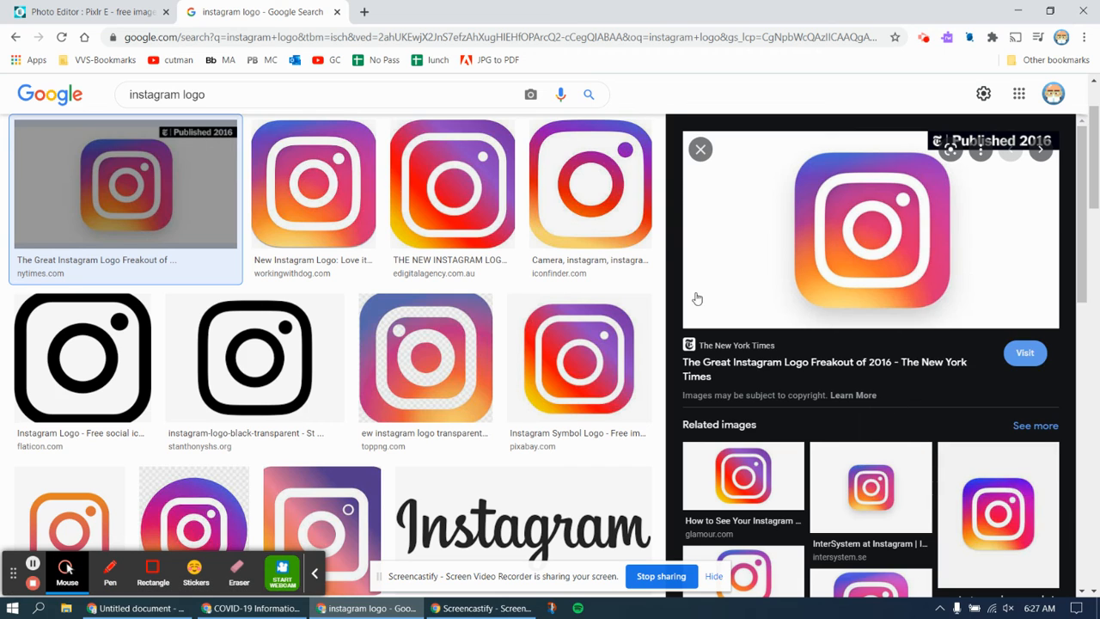
left_click(122, 8)
- Paste the Instagram logo as a new layer, move it right and enlarge it
left_click(65, 86)
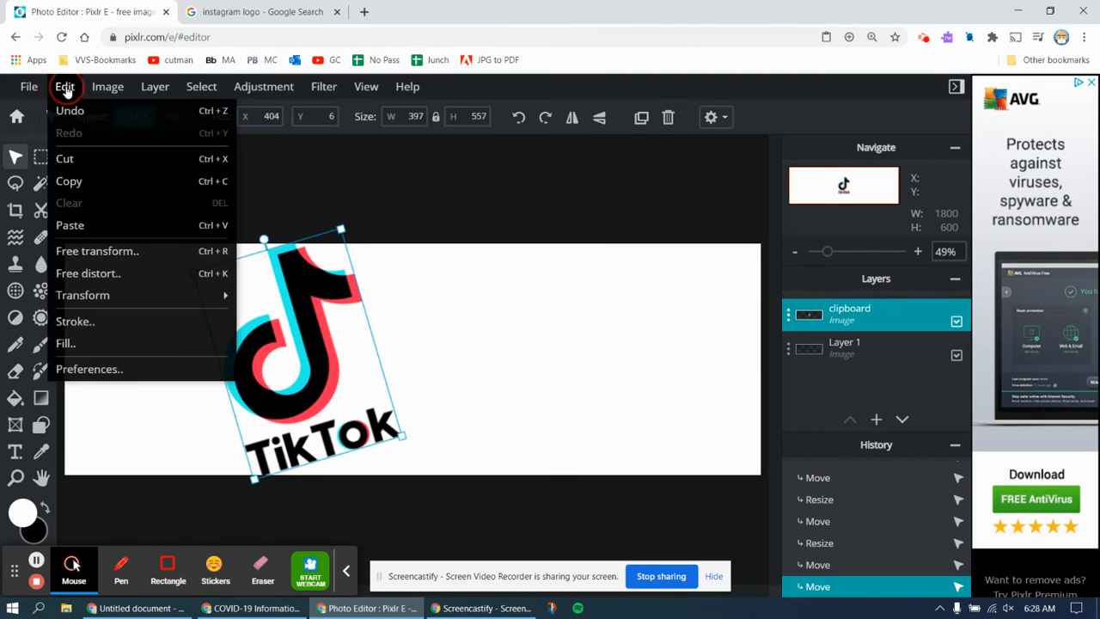
left_click(77, 224)
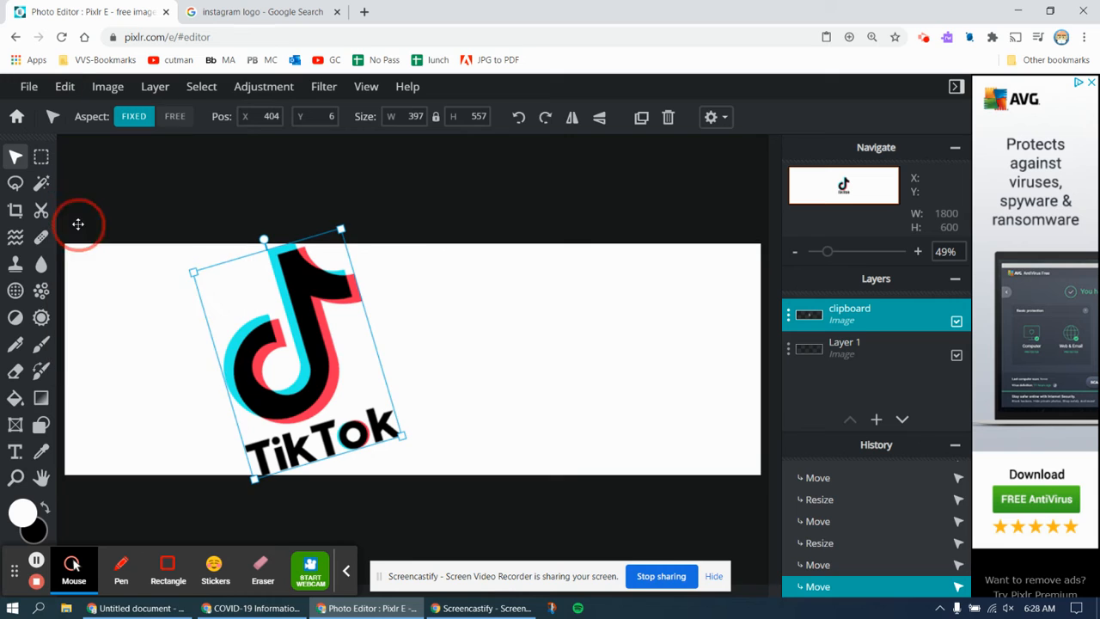
left_click_drag(422, 366, 584, 368)
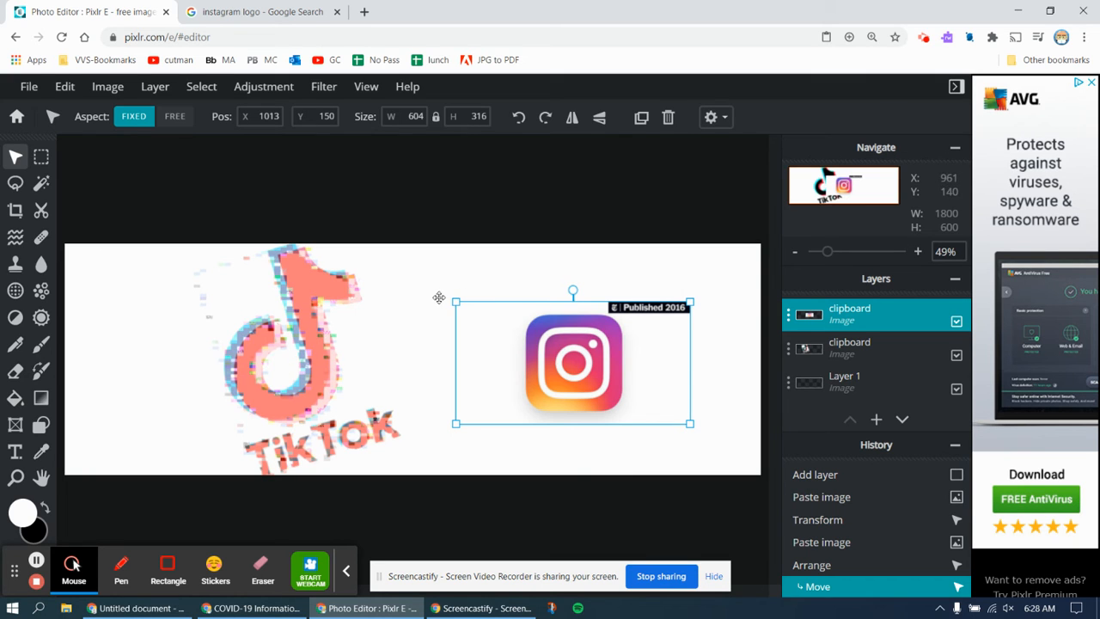
left_click_drag(457, 302, 366, 268)
left_click_drag(500, 331, 546, 357)
- Rotate the Instagram logo into a diamond and enlarge it to 1132×592 on the right
left_click_drag(575, 268, 495, 288)
left_click_drag(571, 363, 631, 350)
left_click_drag(460, 417, 420, 417)
mouse_move(529, 379)
left_mouse_down()
mouse_move(556, 358)
mouse_move(531, 375)
left_mouse_up()
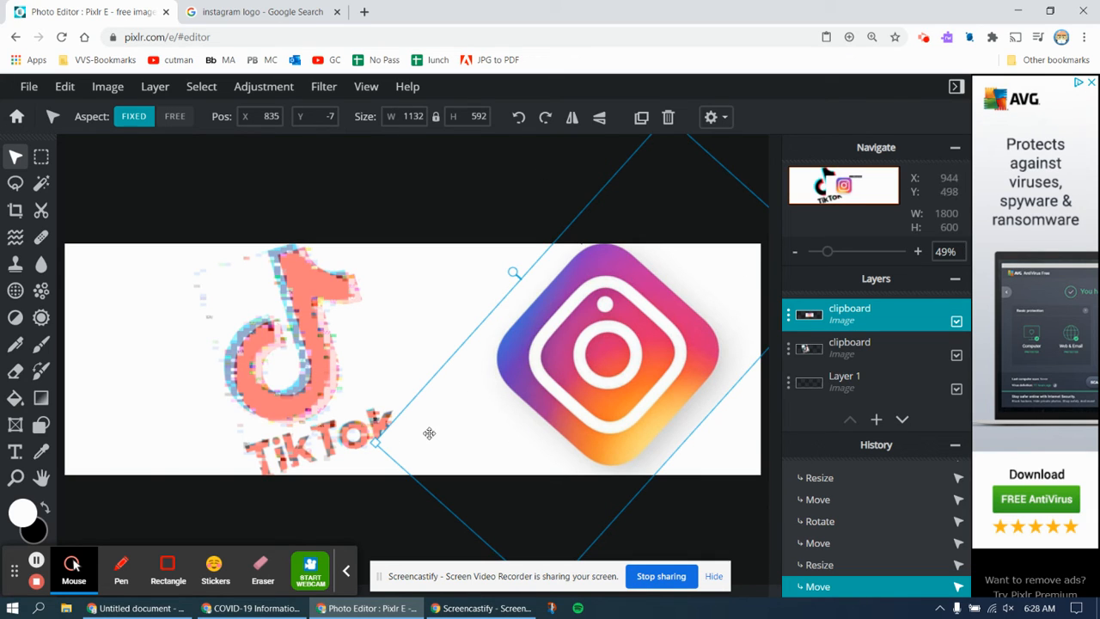
- Move the TikTok layer above the Instagram layer and shift the TikTok logo right
left_click(850, 356)
left_click_drag(850, 356, 852, 316)
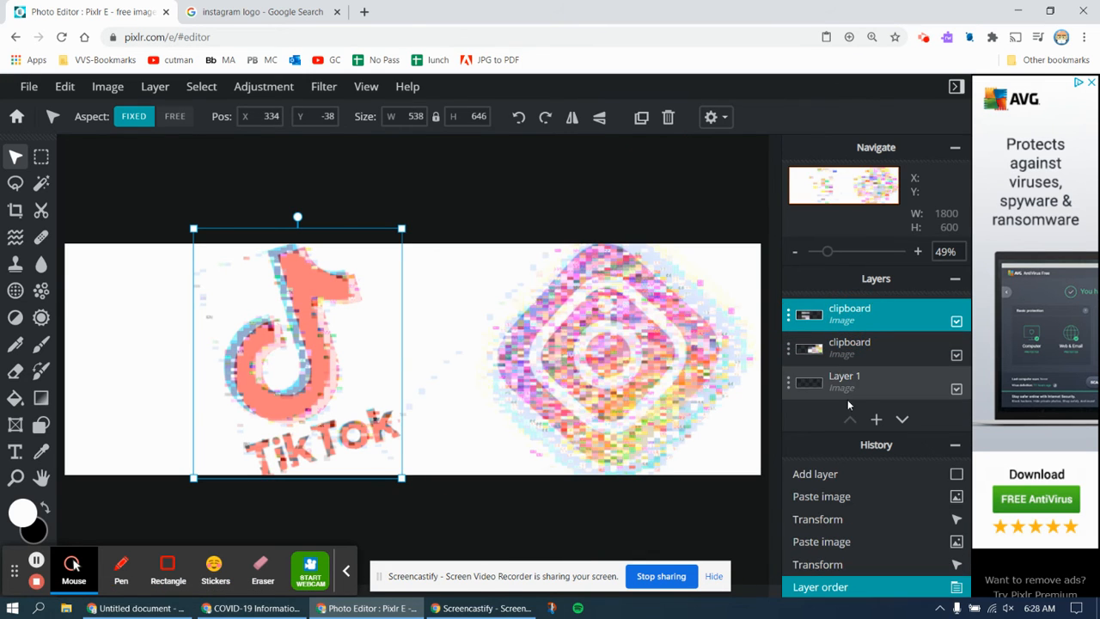
scroll(375, 351, "up", 2)
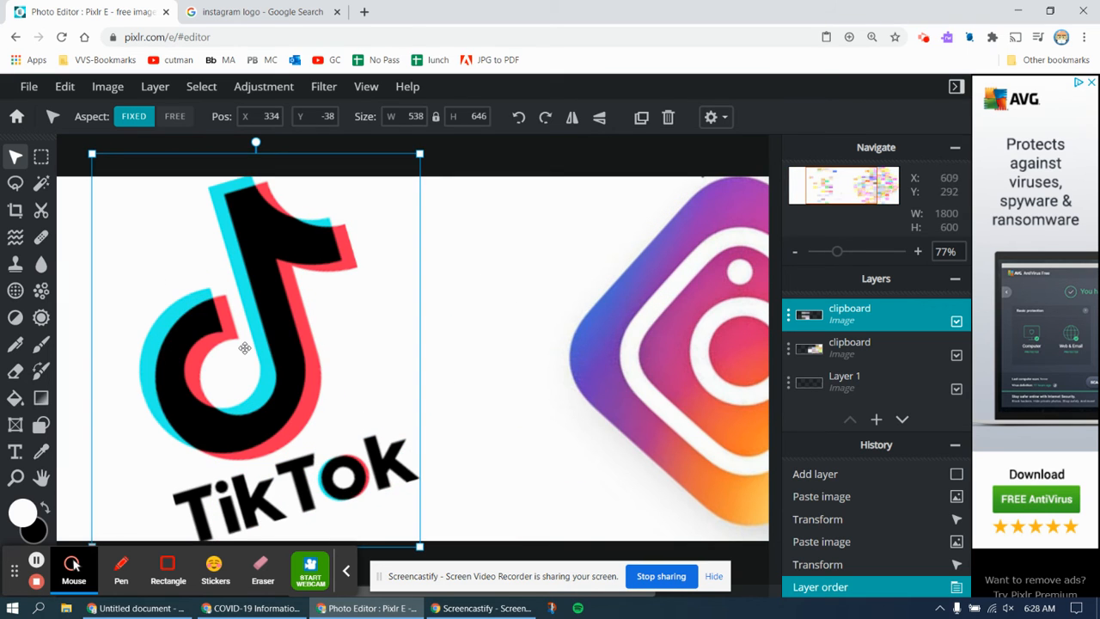
left_click_drag(274, 374, 306, 379)
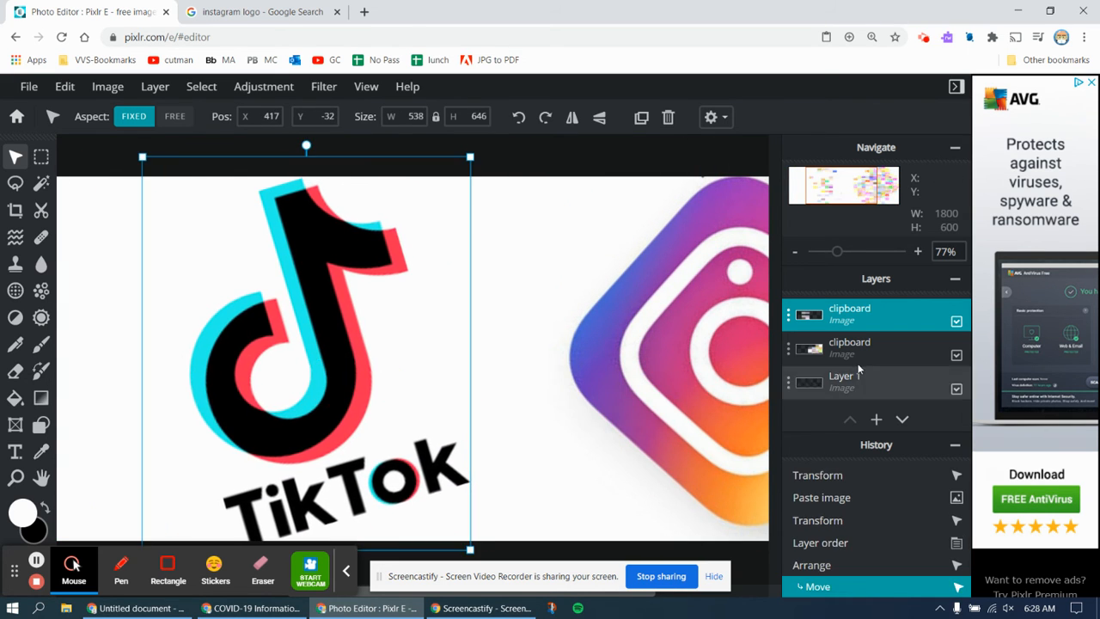
left_click(858, 354)
scroll(753, 350, "down", 2)
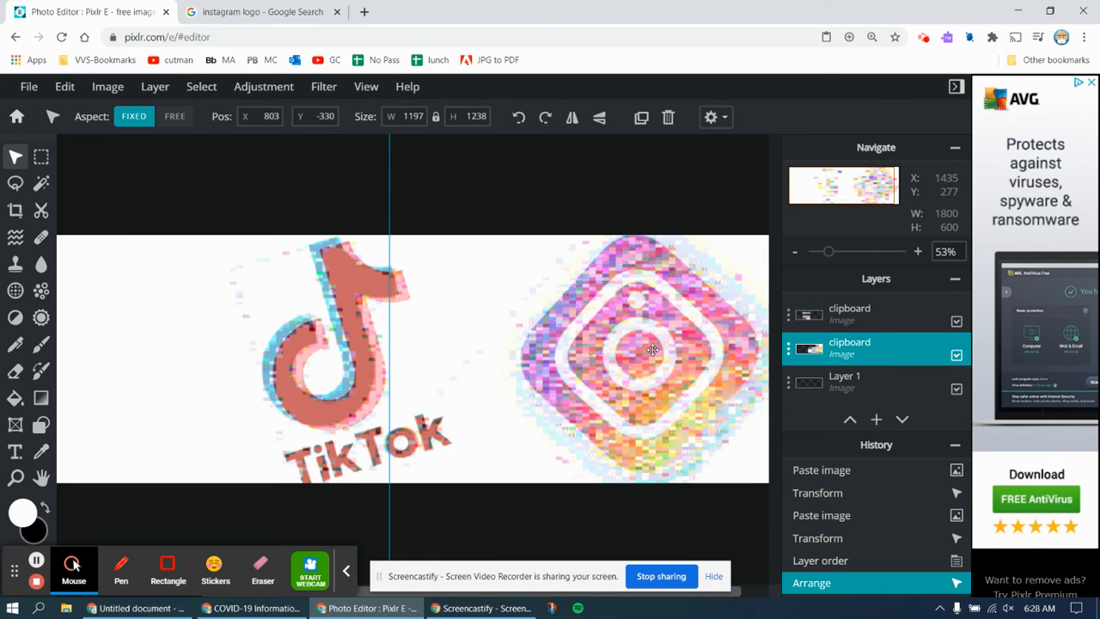
left_click(842, 319)
left_click_drag(248, 376, 241, 352)
- Adjust the Instagram logo, undo a stray move, and place TikTok at 556, −50 beside it
left_click(847, 352)
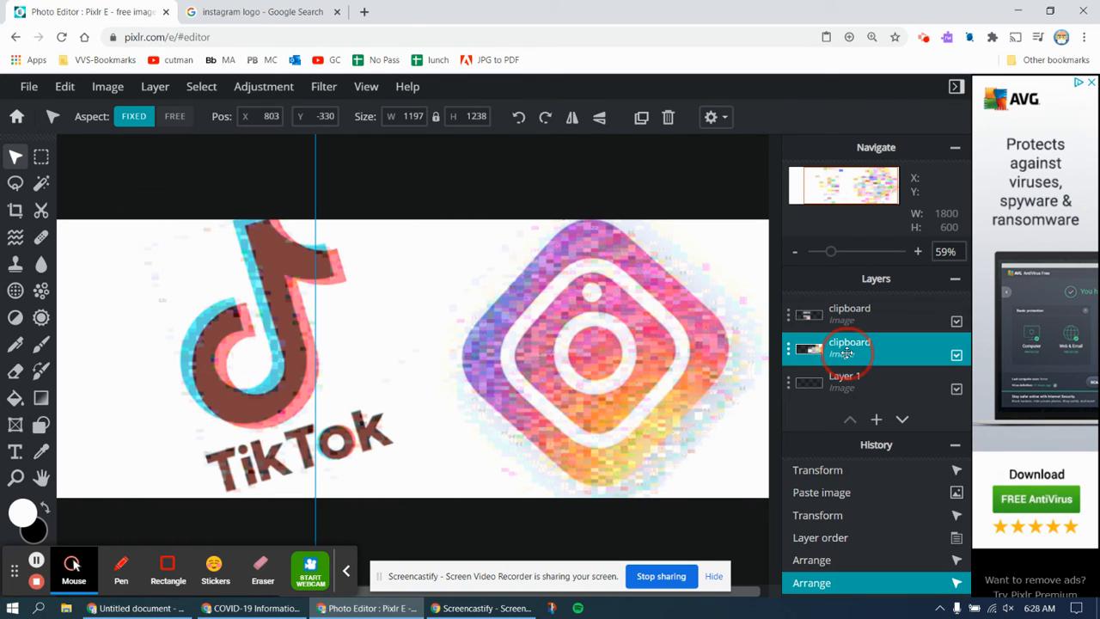
mouse_move(559, 333)
left_mouse_down()
mouse_move(490, 331)
mouse_move(545, 334)
left_mouse_up()
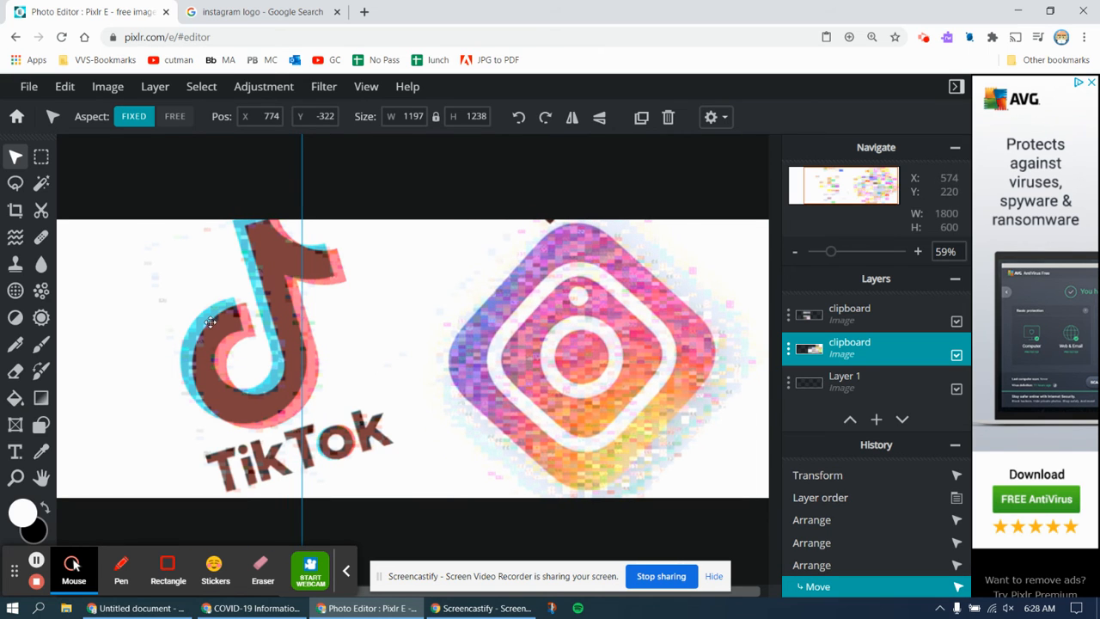
scroll(210, 321, "down", 3)
scroll(210, 321, "down", 4)
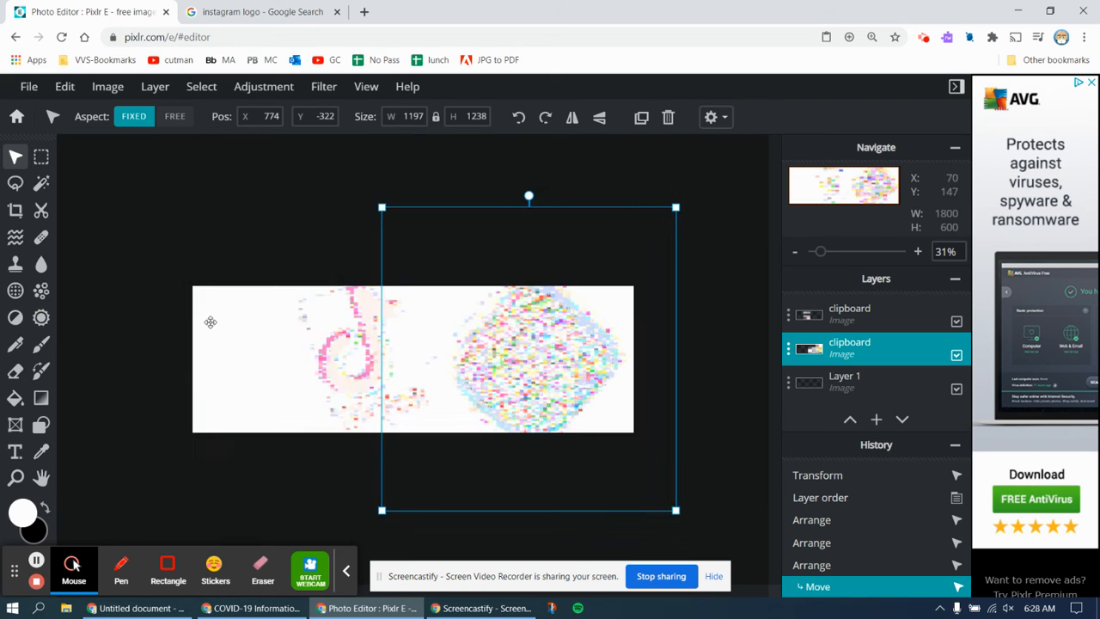
scroll(210, 322, "up", 3)
scroll(211, 322, "up", 2)
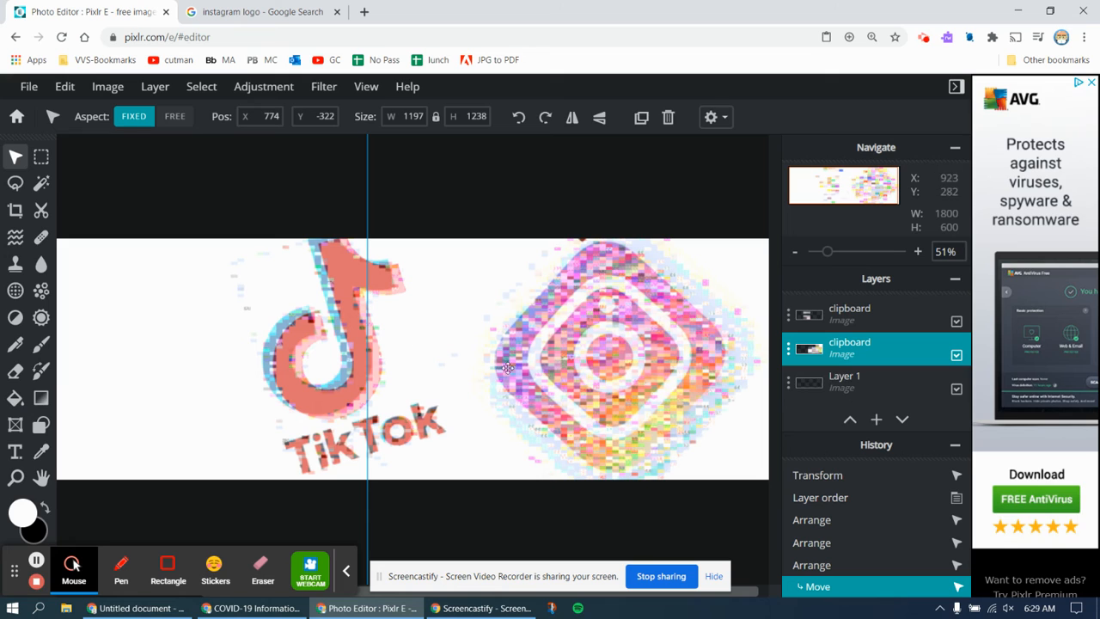
left_click(882, 328)
key("ctrl+z")
left_click_drag(370, 351, 419, 354)
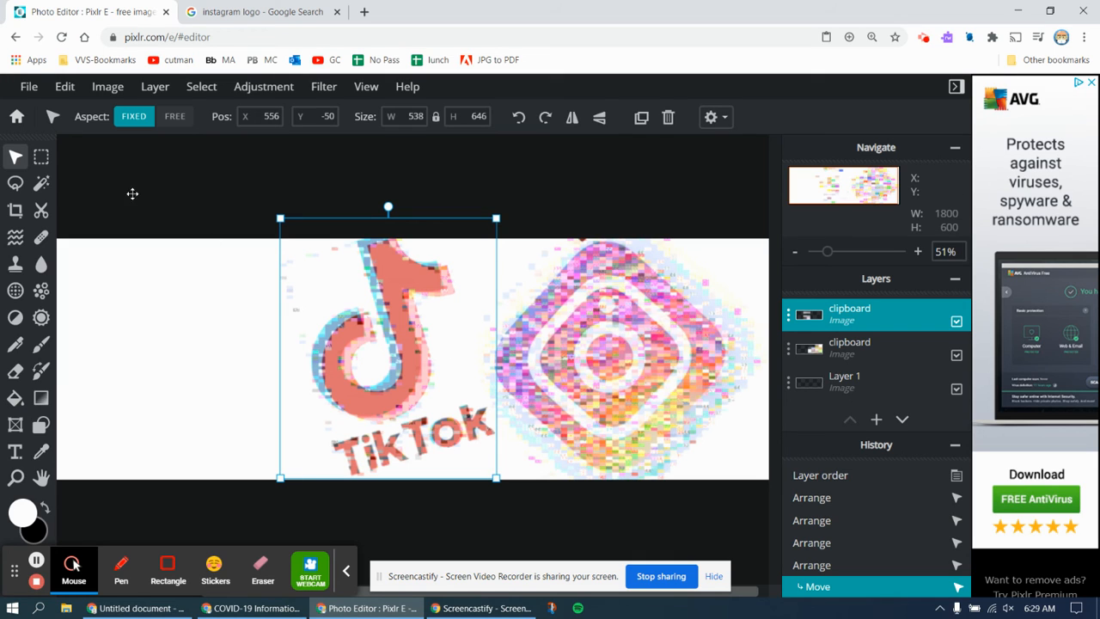
- Save the banner as socialMedia.jpg (JPG, 1800×600) and download it
left_click(28, 90)
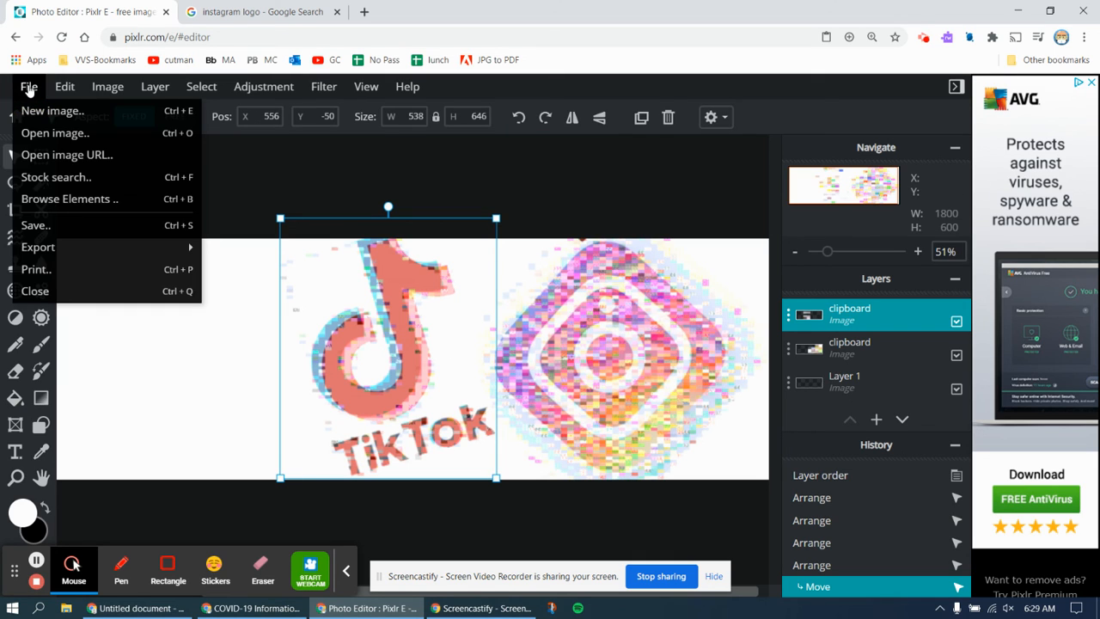
left_click(39, 226)
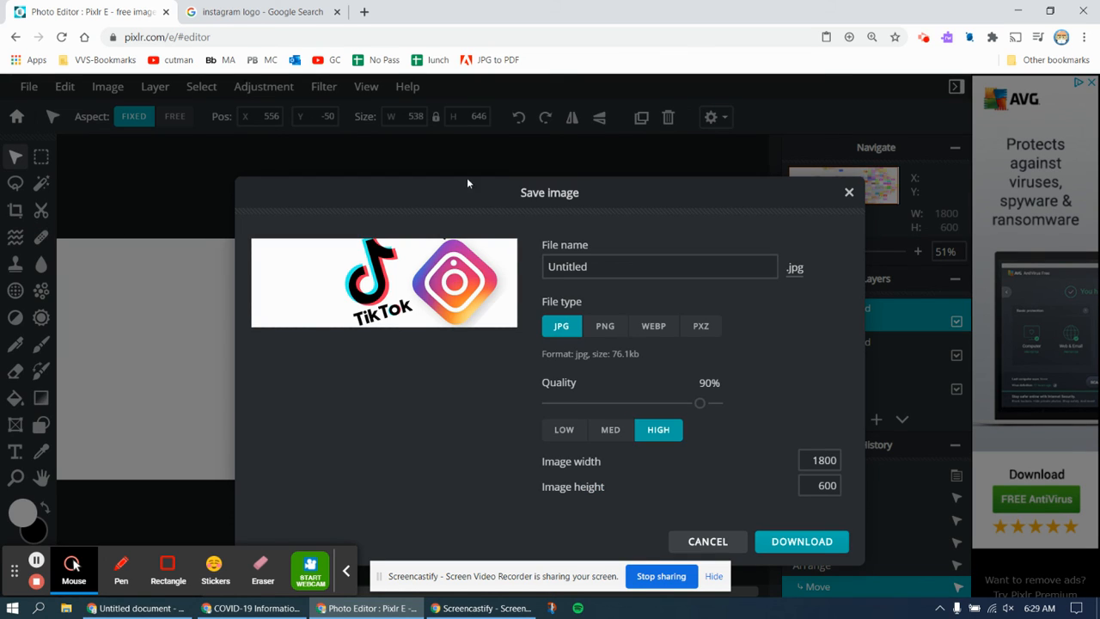
left_click(604, 270)
left_click_drag(576, 269, 528, 267)
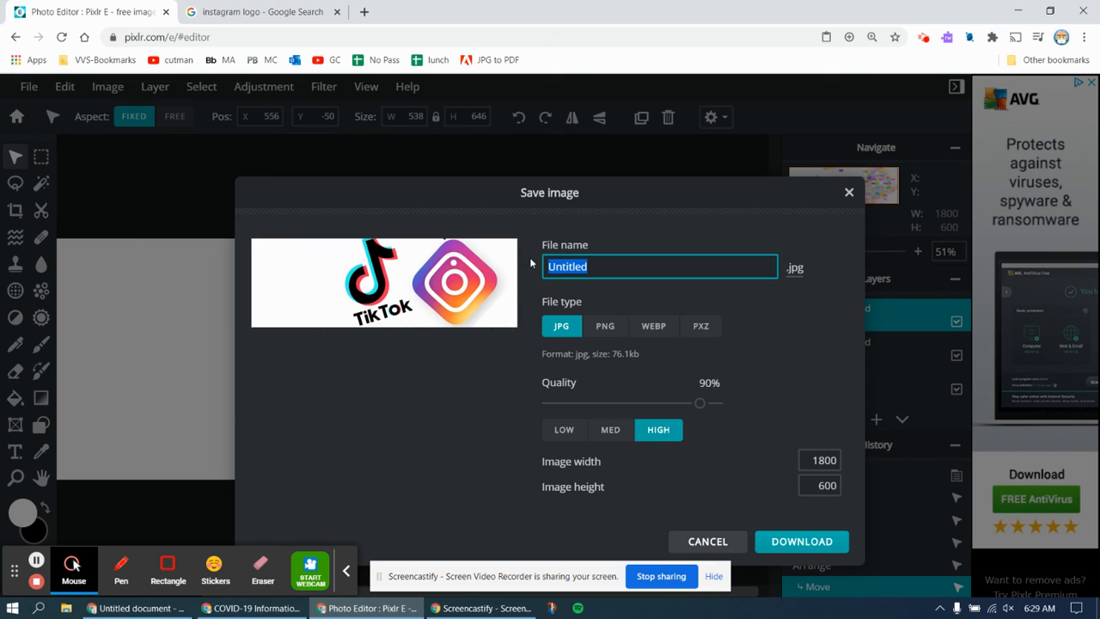
type("socialMedia")
left_click(796, 543)
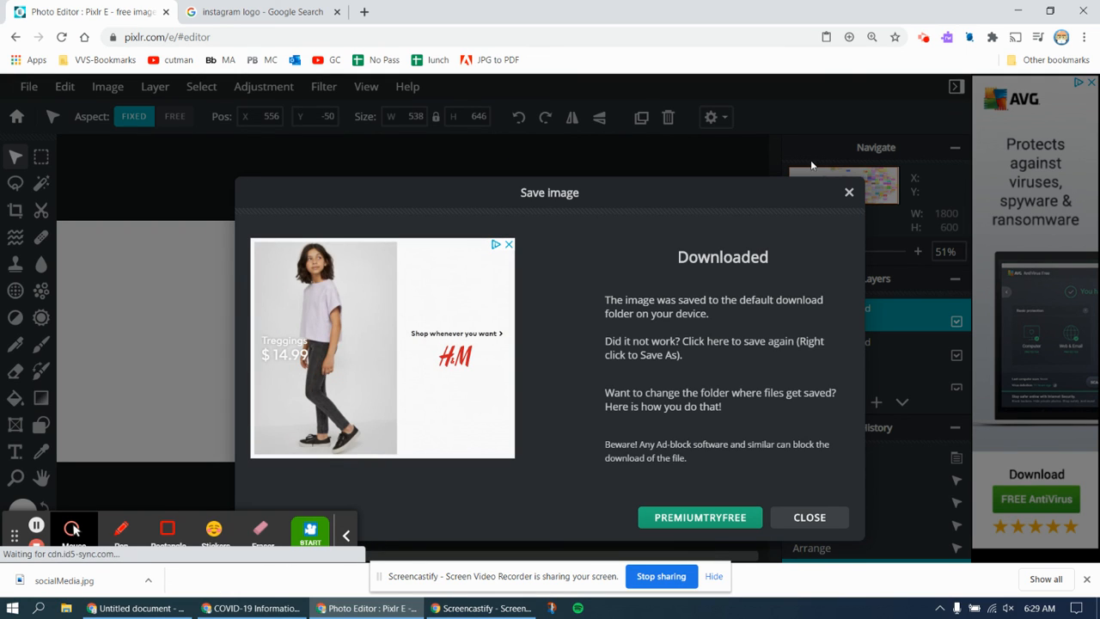
- Dismiss the Downloaded confirmation and zoom in on the TikTok and Instagram banner
left_click(848, 195)
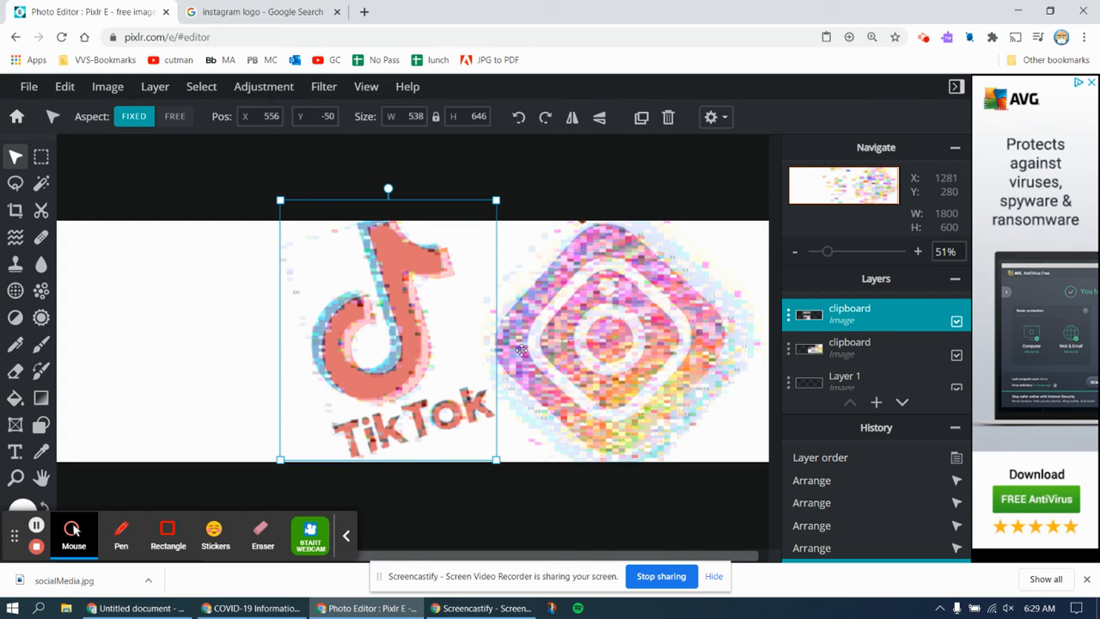
scroll(323, 317, "up", 3)
scroll(324, 318, "up", 1)
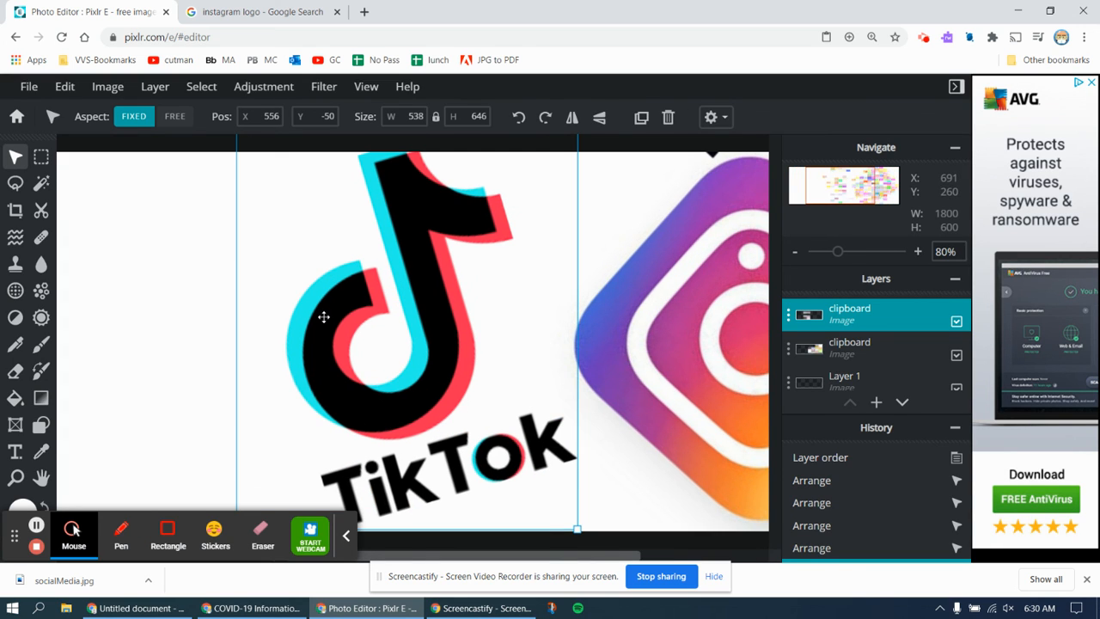